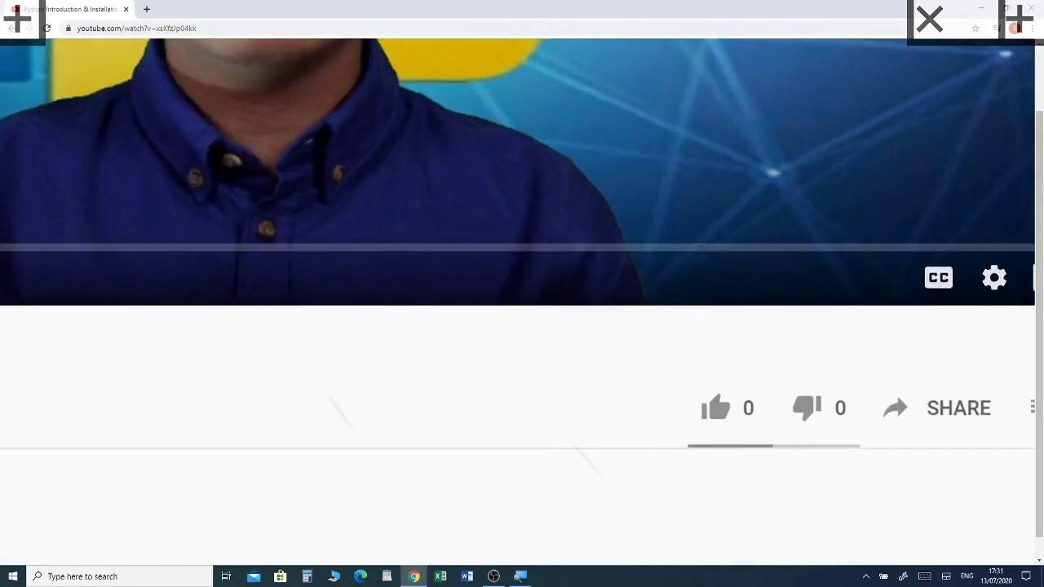
Subscribe to the YouTube channel with the notification bell set to All
click(861, 437)
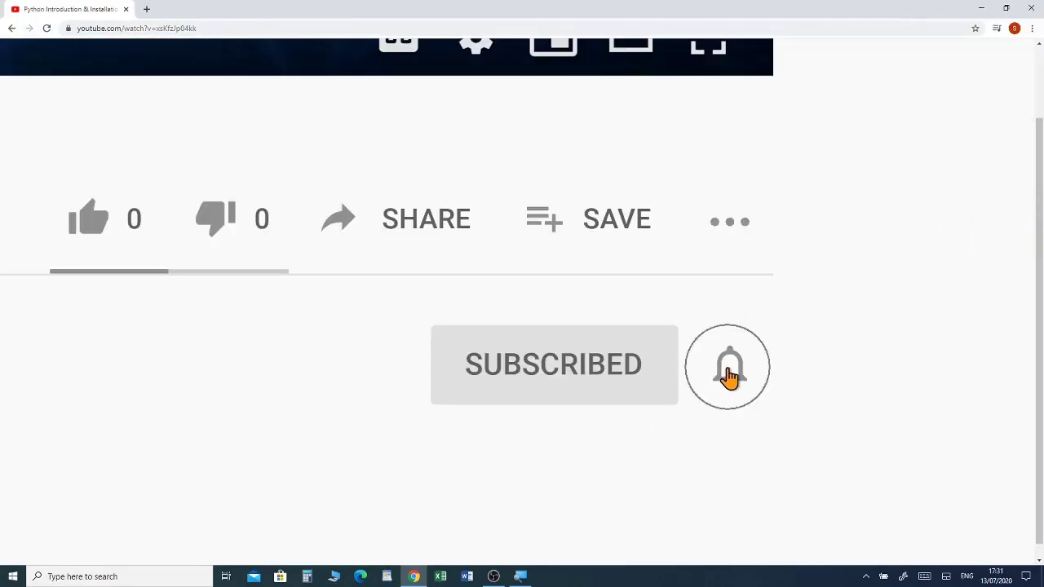
click(729, 375)
click(830, 357)
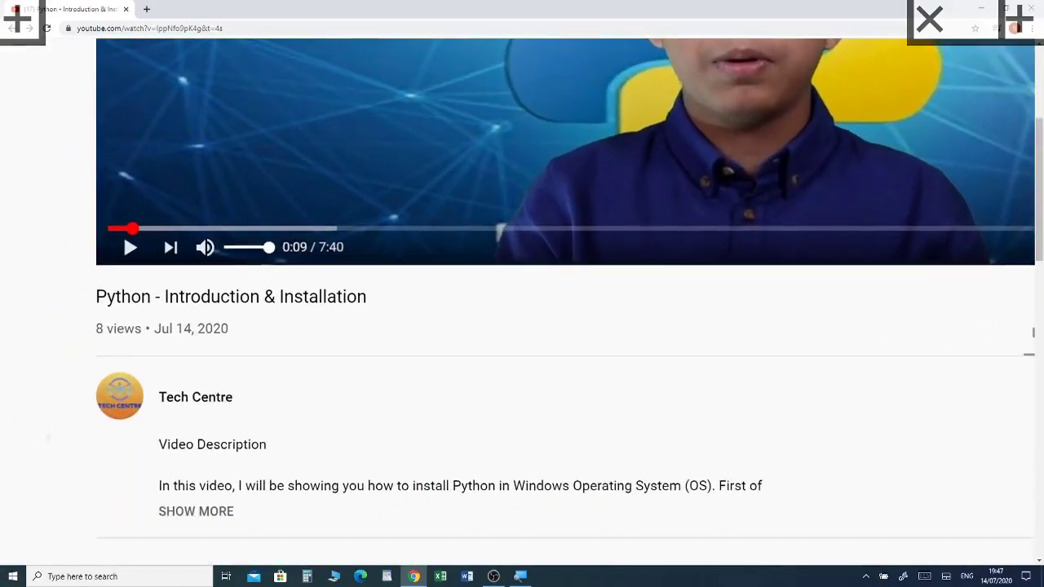
Expand the full video description with SHOW MORE and scroll through it
scroll(123, 204, down, 2)
click(191, 410)
scroll(191, 410, down, 5)
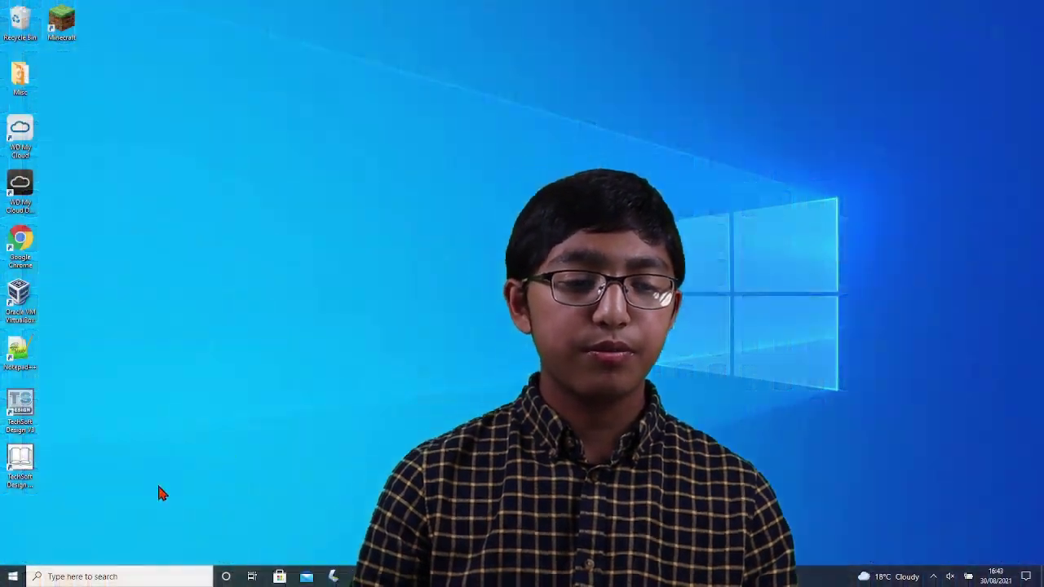
Launch Paint 3D from the P entries of the Start menu app list
click(11, 577)
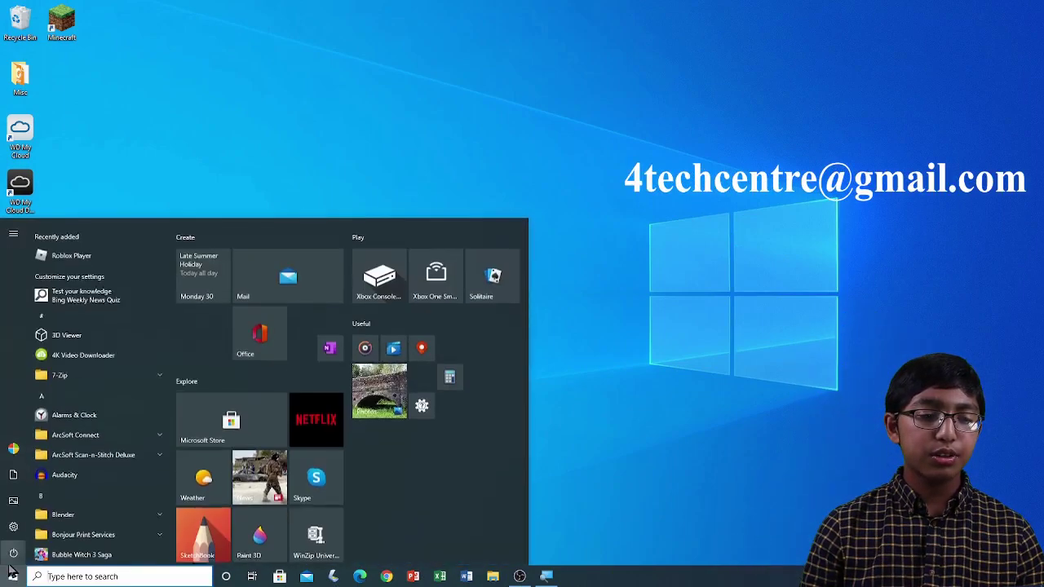
scroll(87, 433, down, 10)
scroll(89, 438, down, 10)
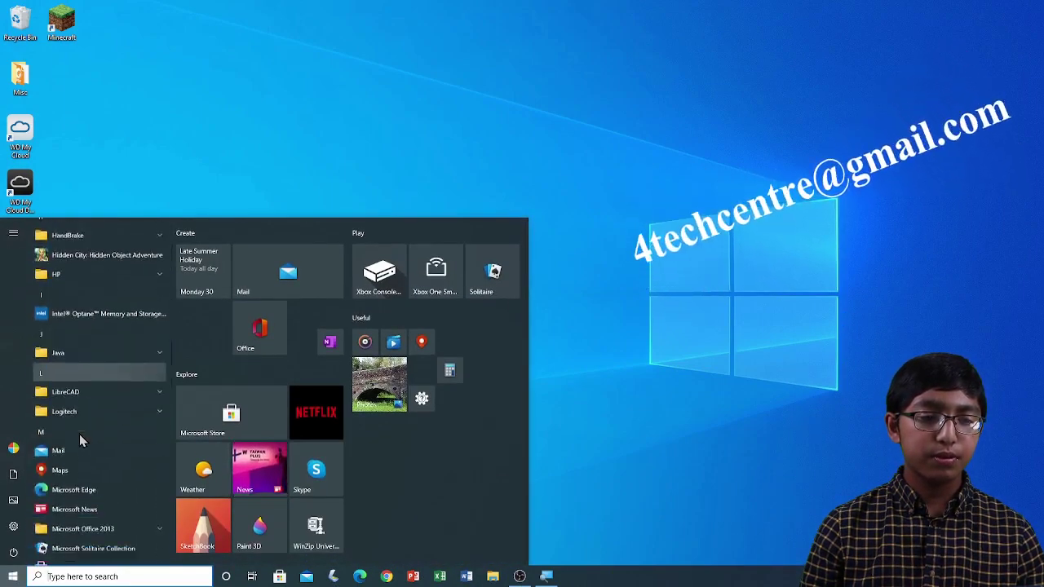
scroll(70, 477, down, 4)
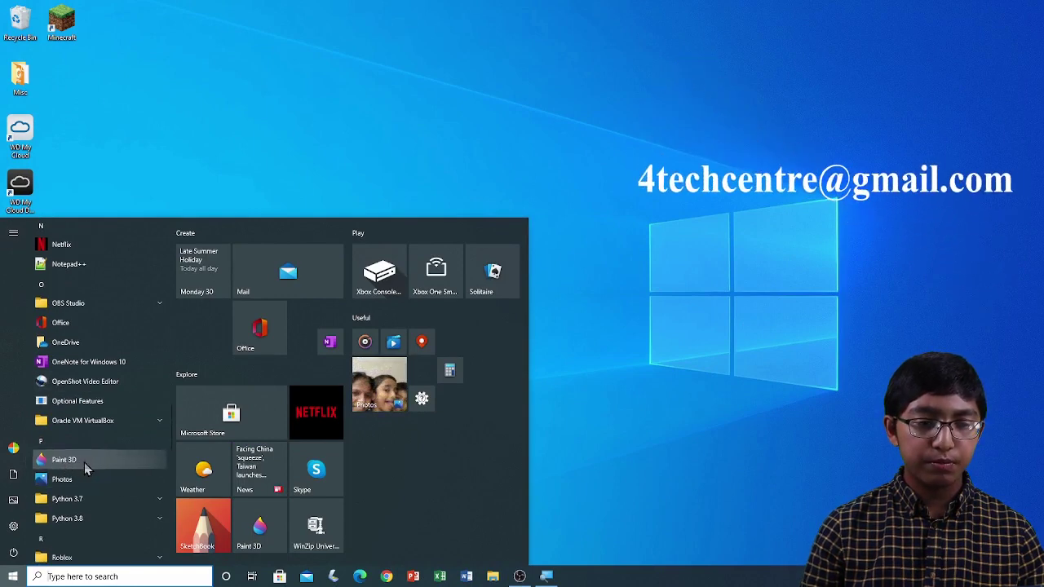
click(83, 463)
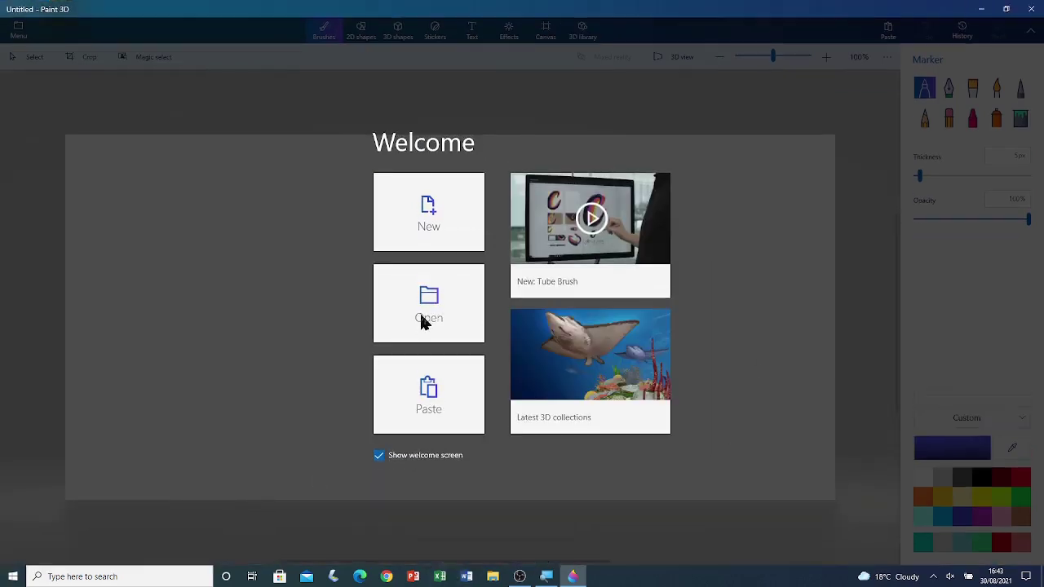
Open Sample File - House.png from This PC > Documents via Browse files
click(419, 324)
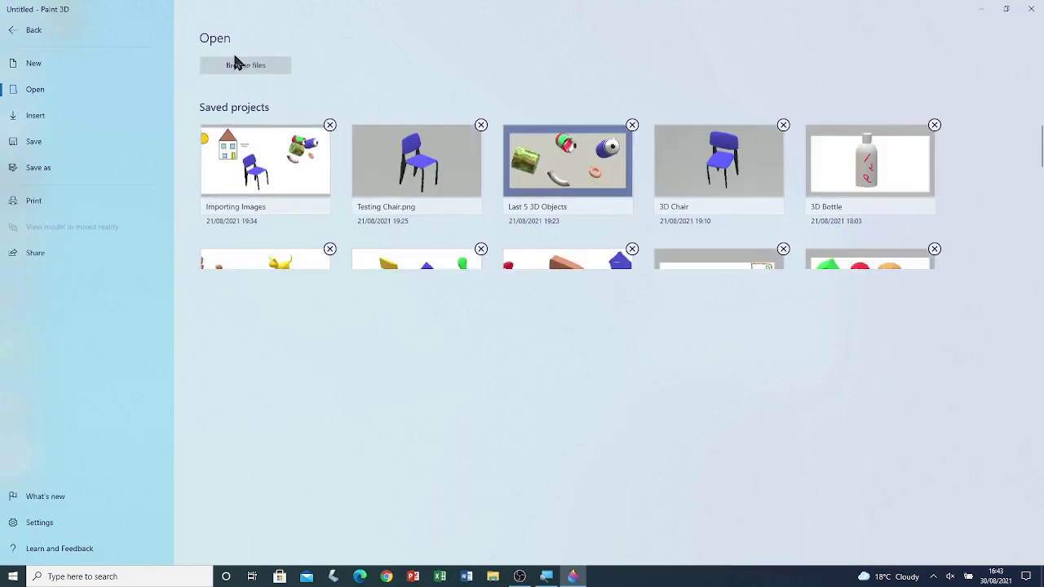
click(262, 72)
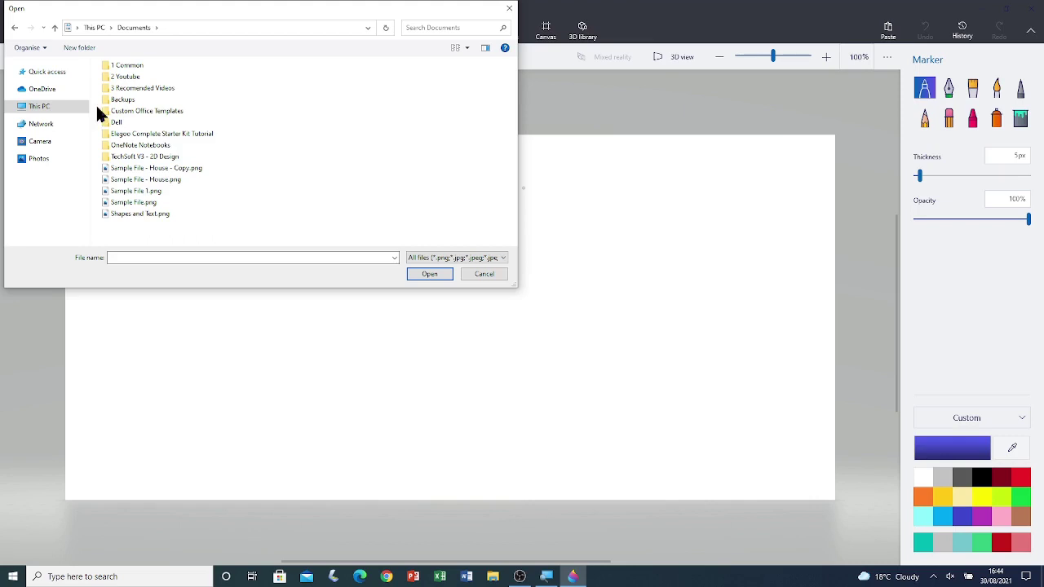
click(56, 106)
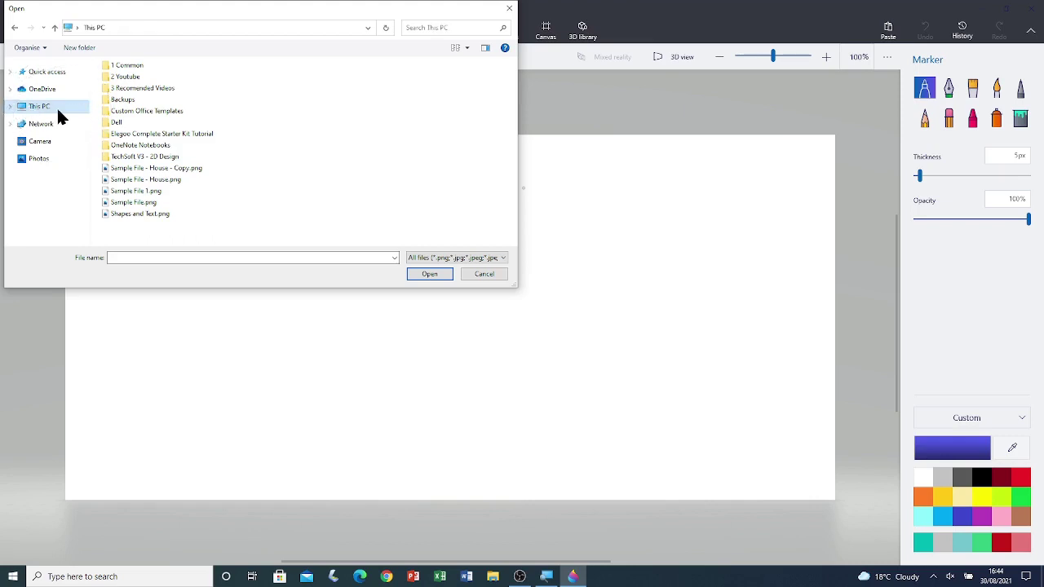
double_click(136, 123)
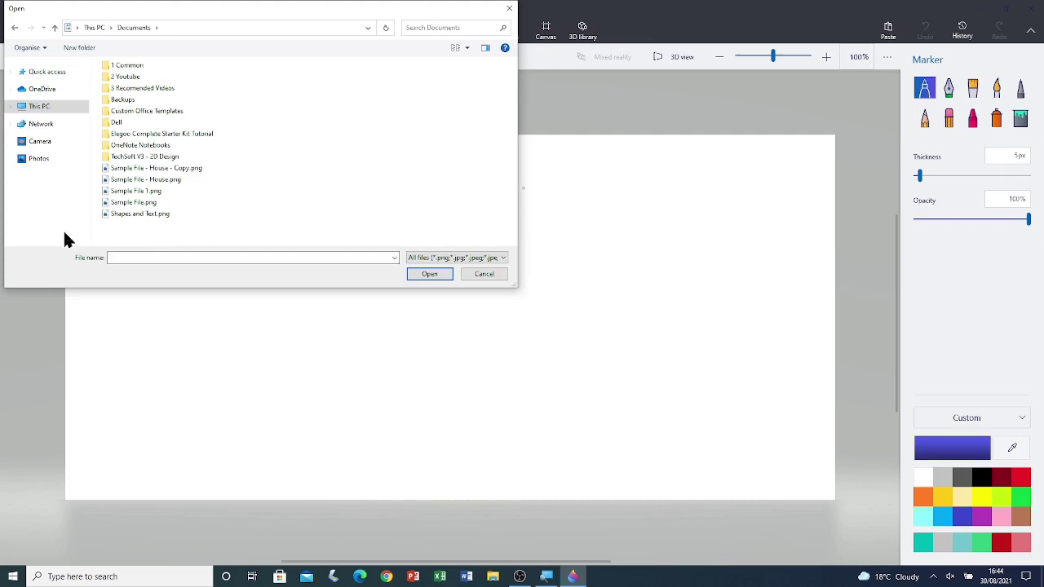
click(140, 185)
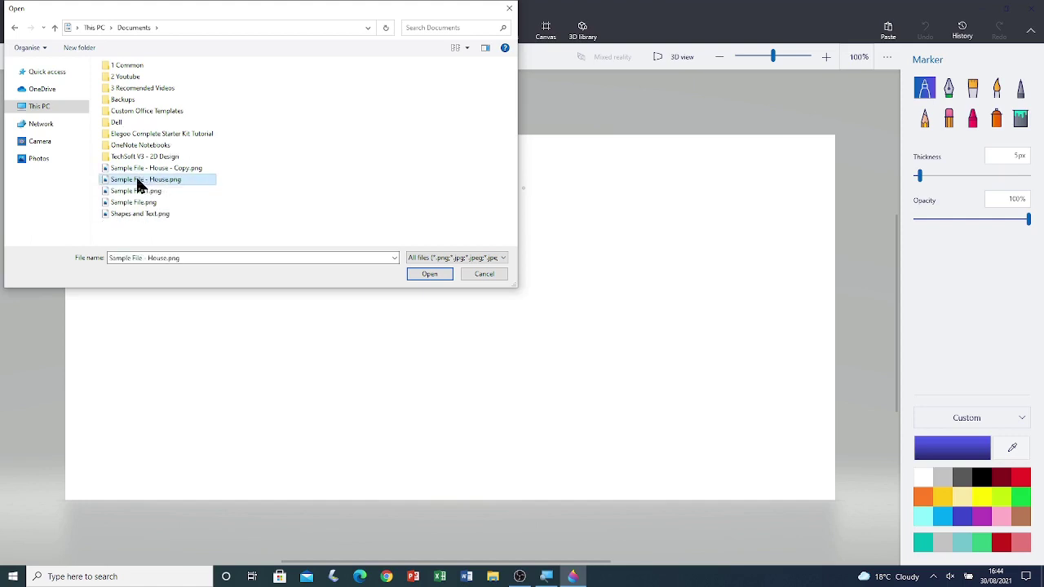
click(431, 275)
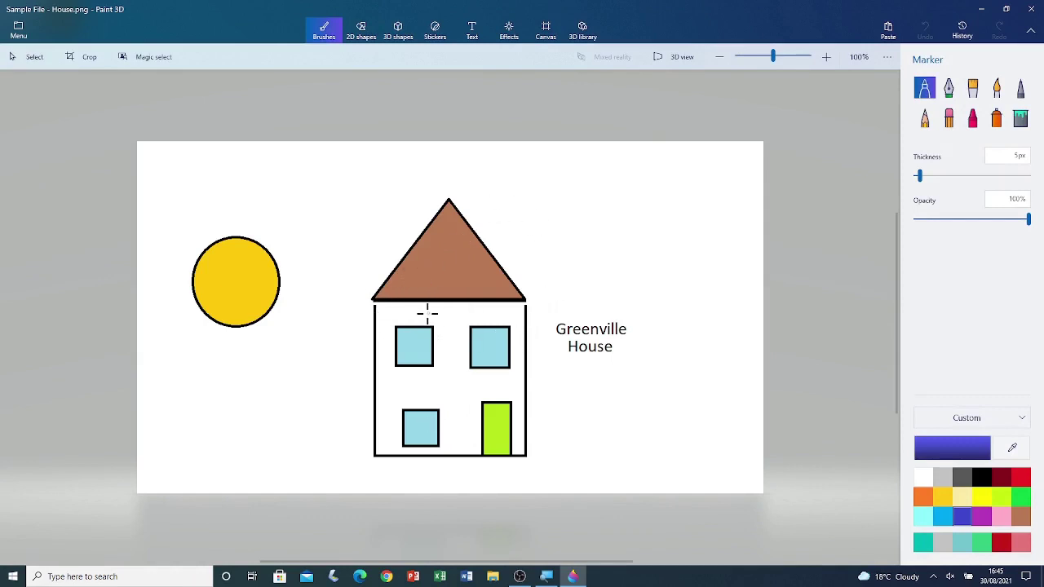
Zoom in, select the brown roof and drag it down onto the walls, then zoom out
click(33, 64)
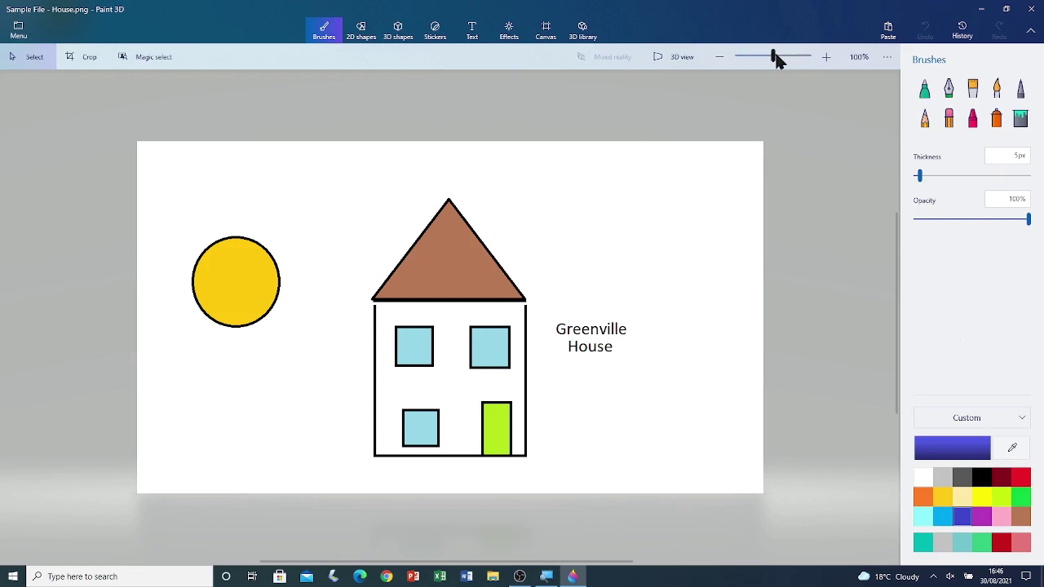
drag(772, 59, 778, 58)
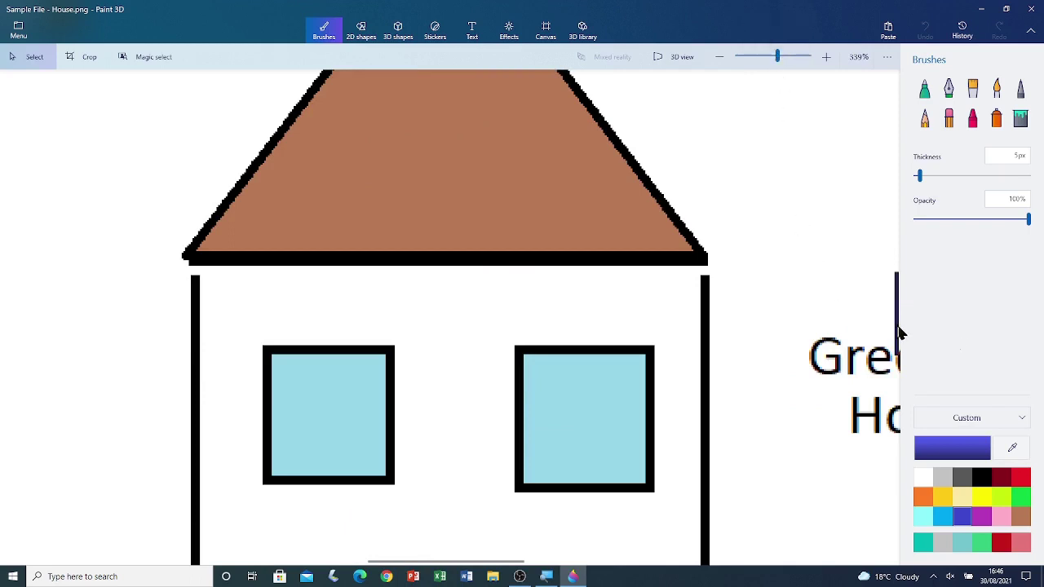
drag(898, 333, 904, 280)
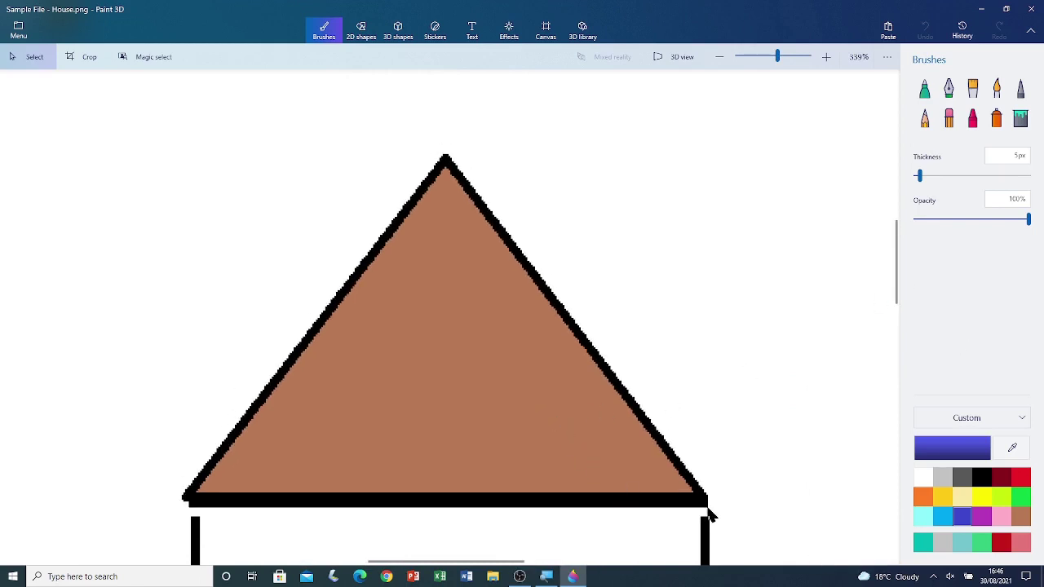
drag(709, 509, 135, 154)
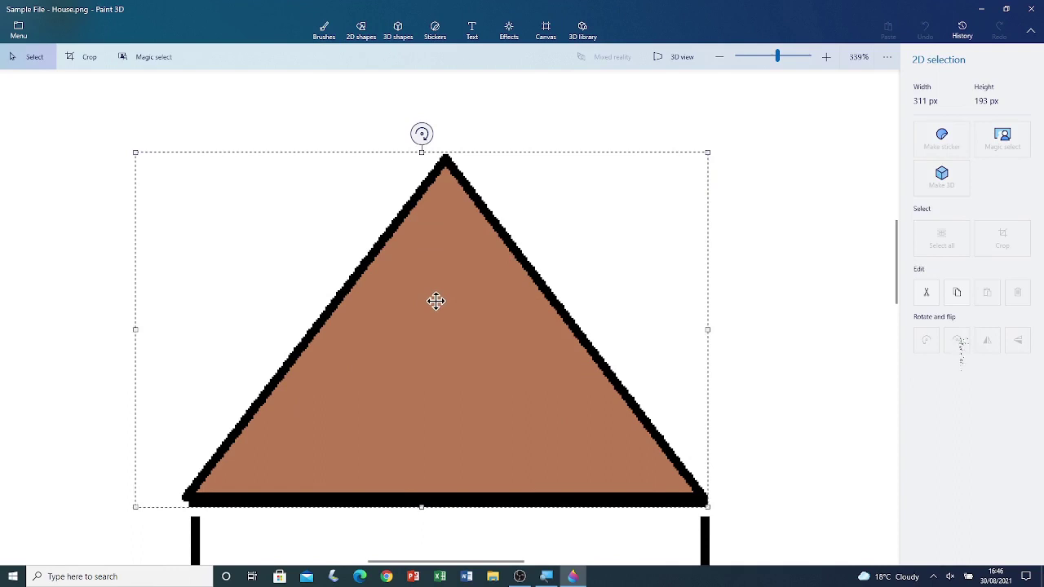
drag(437, 299, 439, 310)
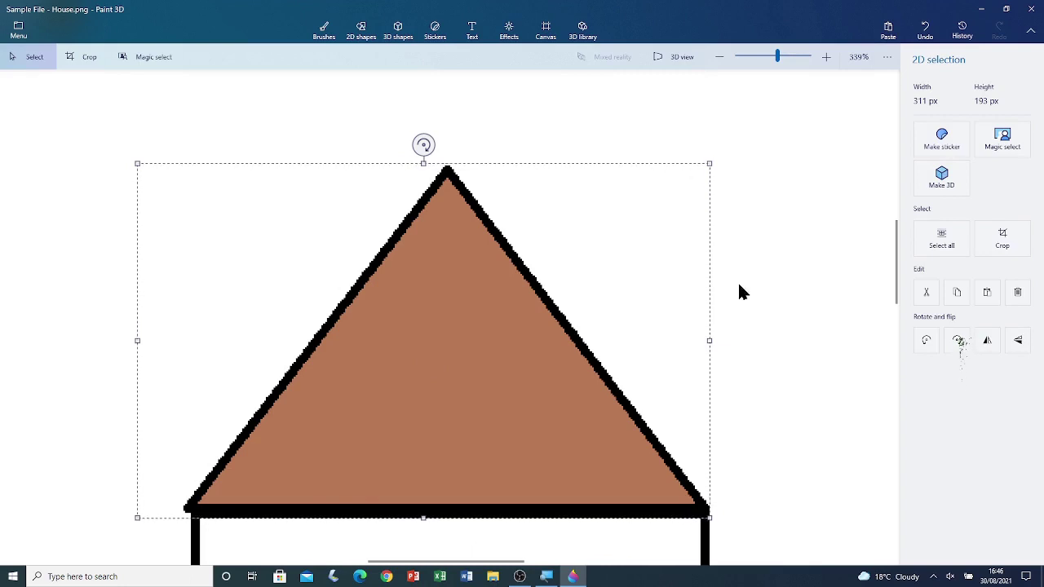
click(18, 326)
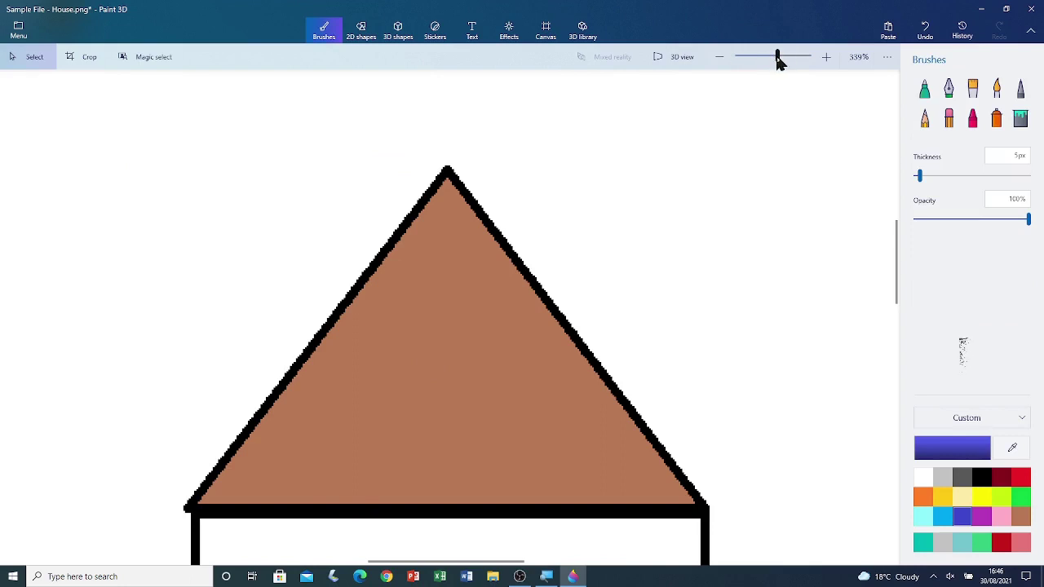
mouse_move(775, 59)
mouse_down()
mouse_move(761, 57)
mouse_move(771, 57)
mouse_up()
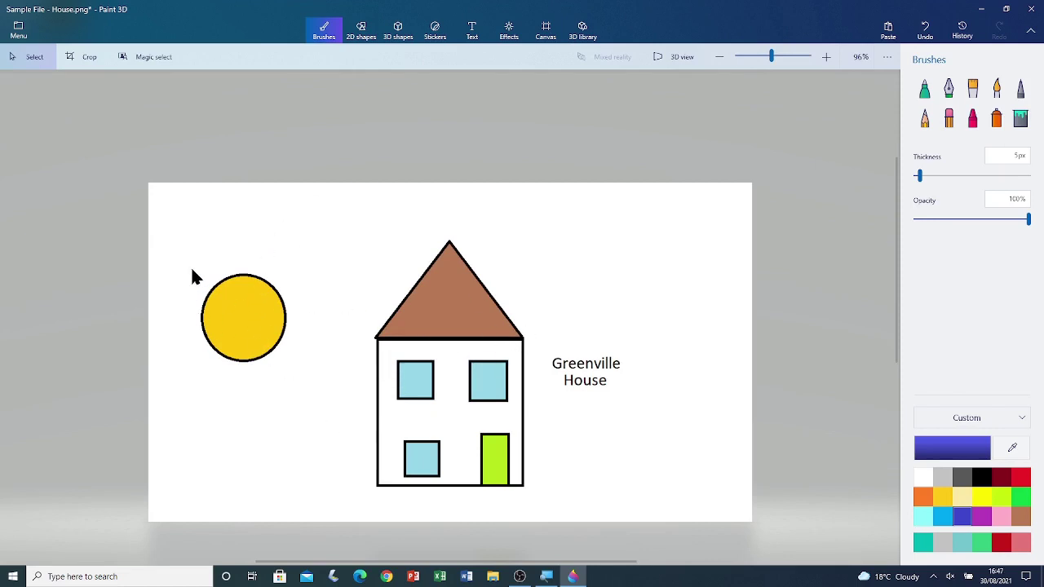
drag(185, 263, 299, 375)
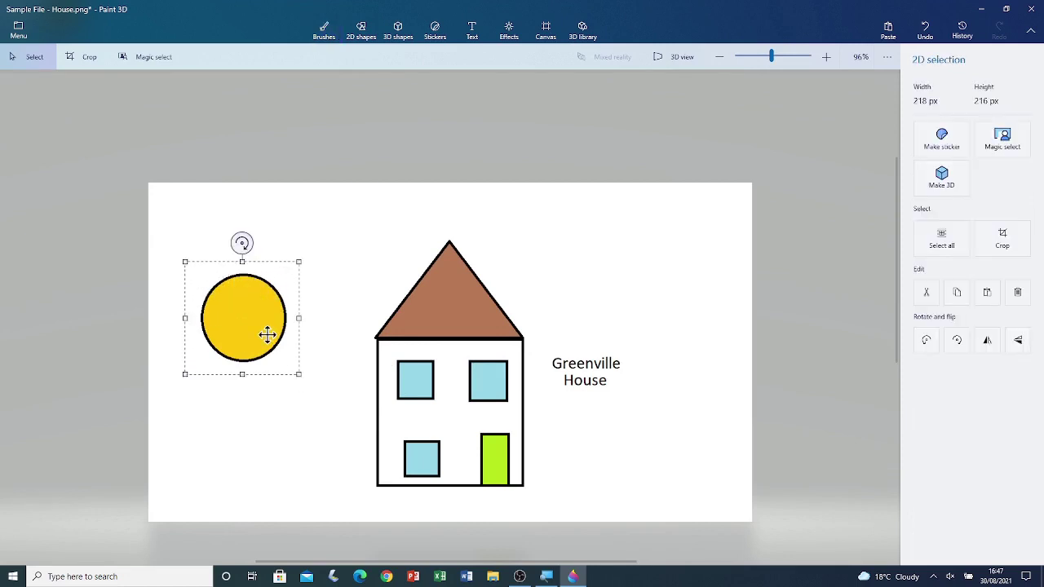
drag(273, 338, 263, 270)
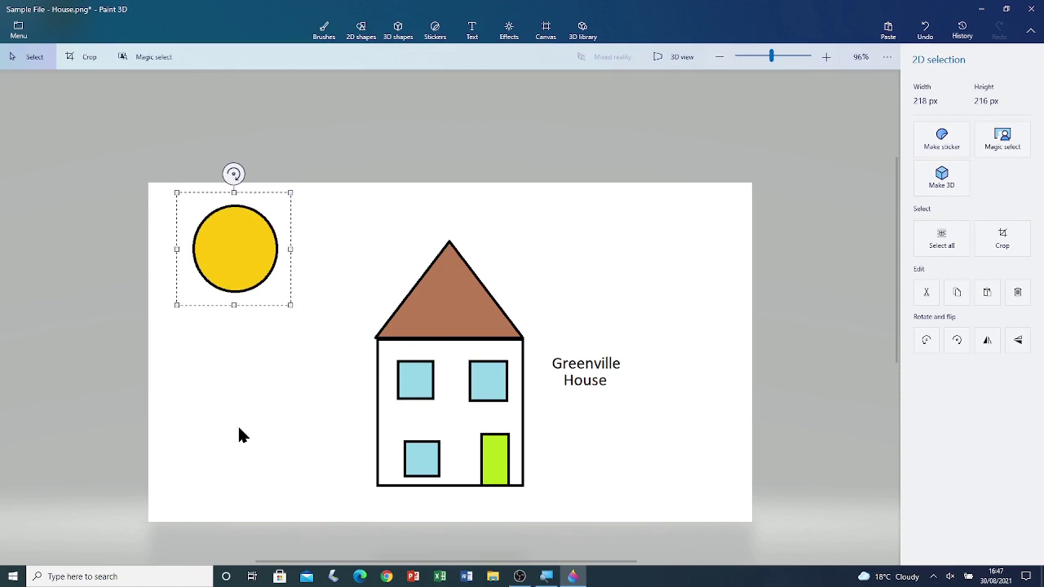
key(b)
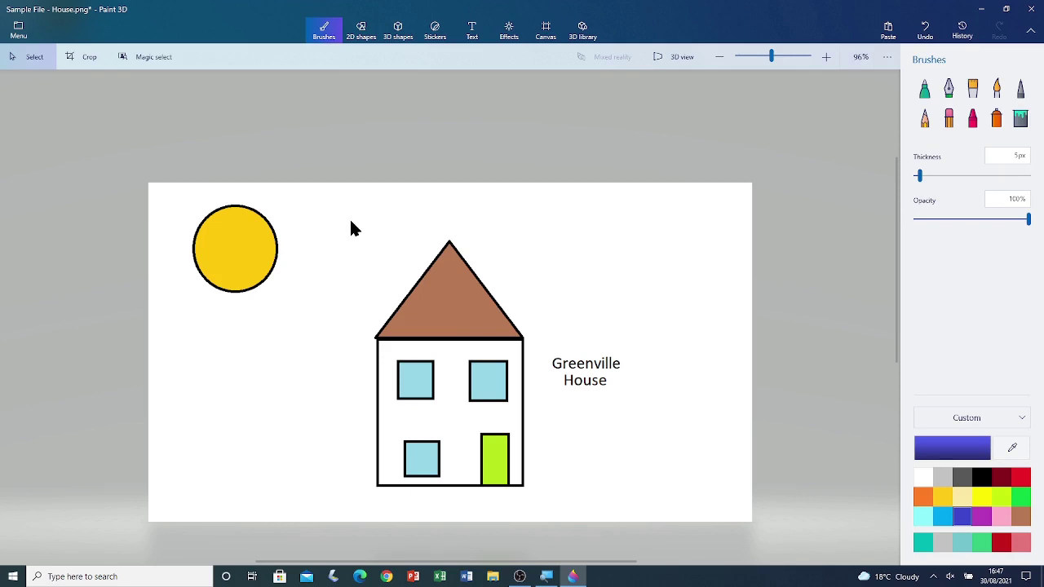
drag(351, 220, 537, 495)
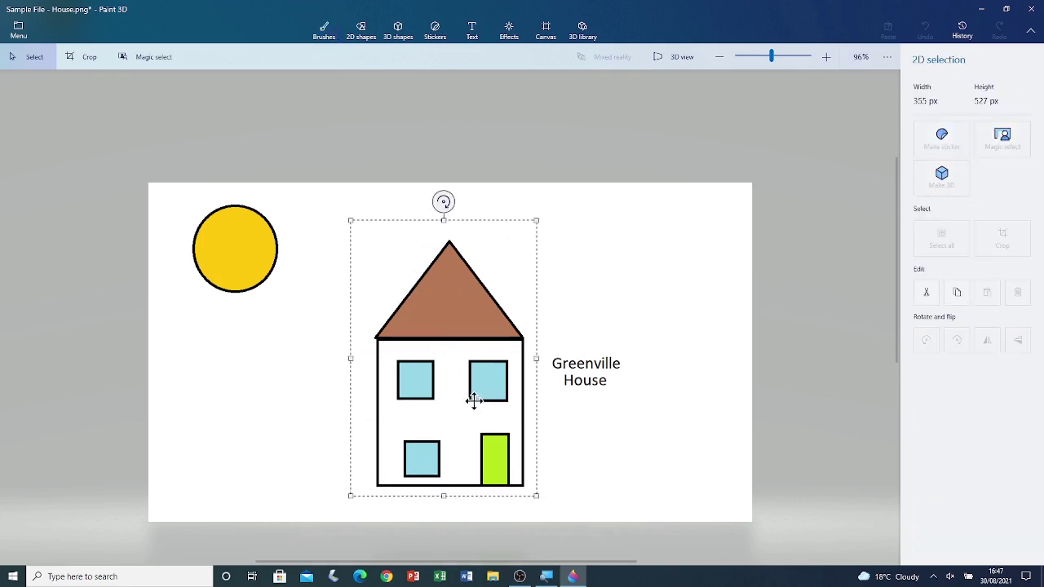
drag(474, 400, 422, 374)
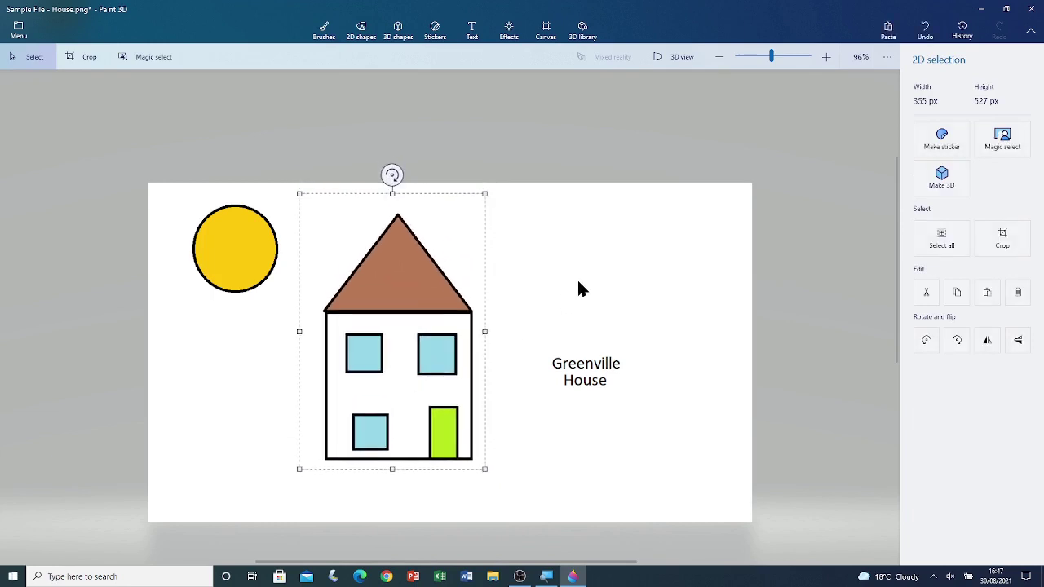
click(530, 455)
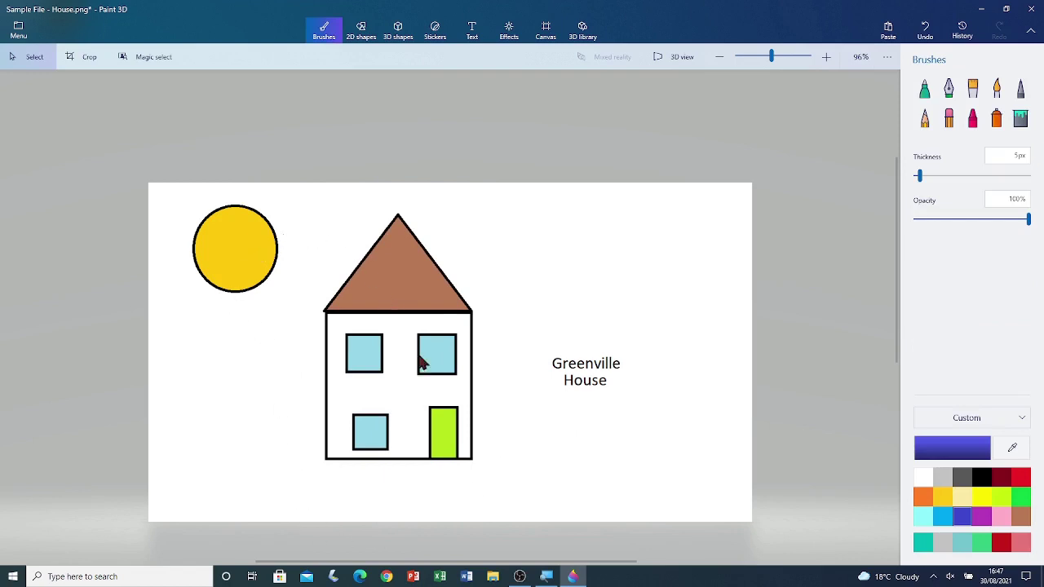
scroll(181, 358, up, 10)
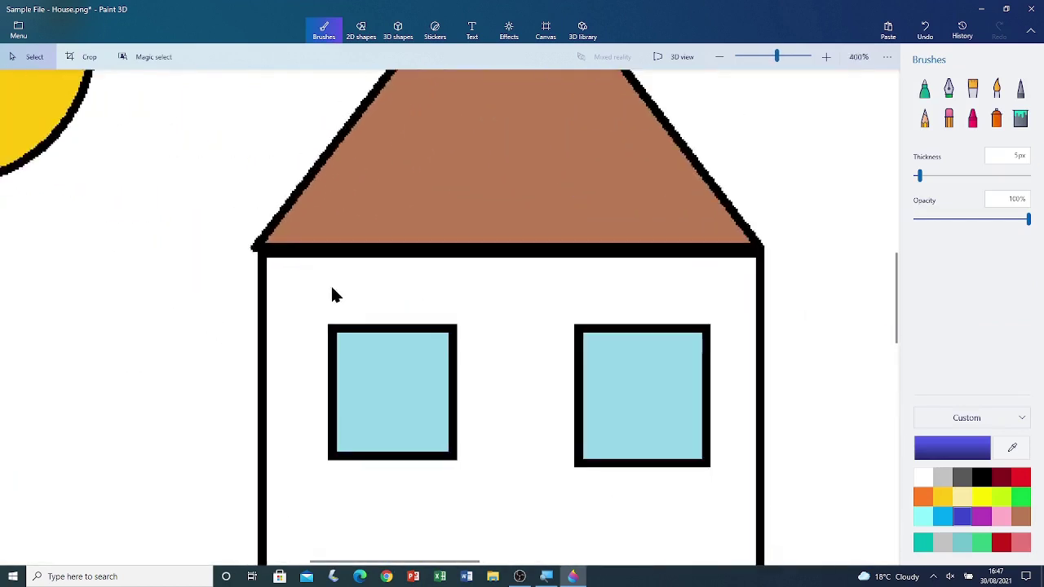
scroll(351, 281, down, 10)
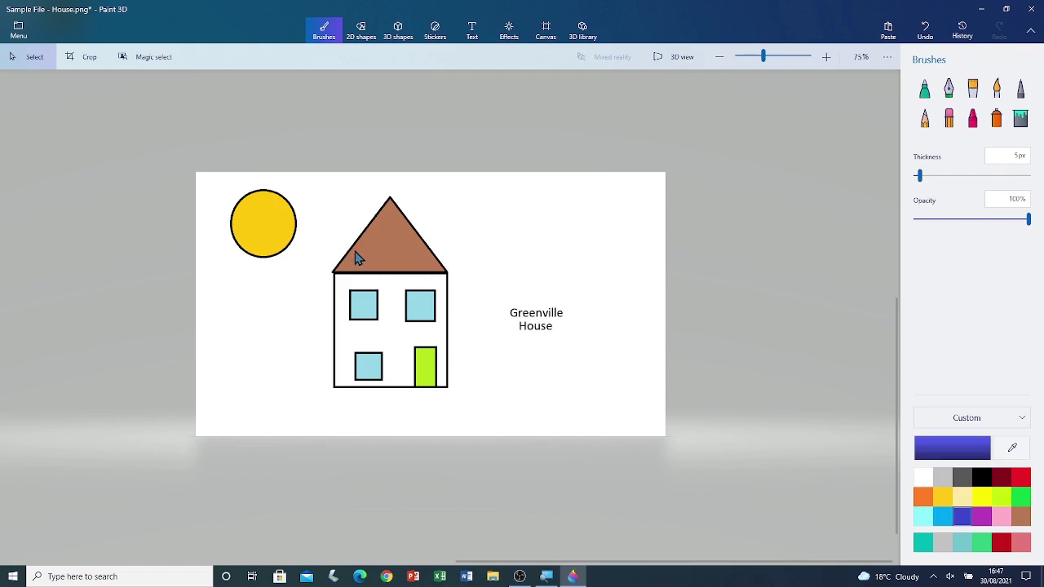
scroll(497, 351, up, 2)
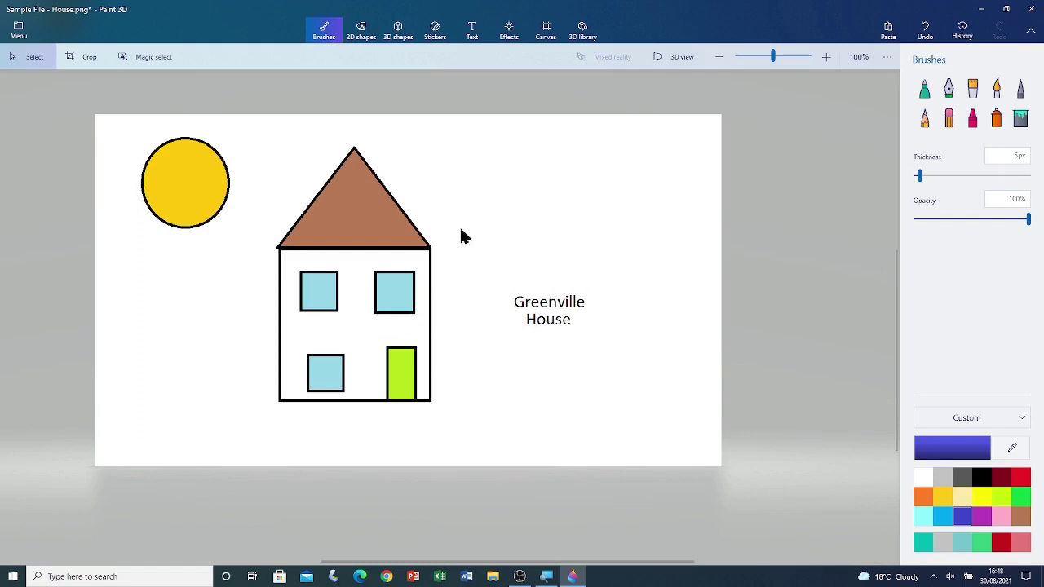
Draw a rectangle below the Greenville House text with solid brown fill and no outline
click(361, 30)
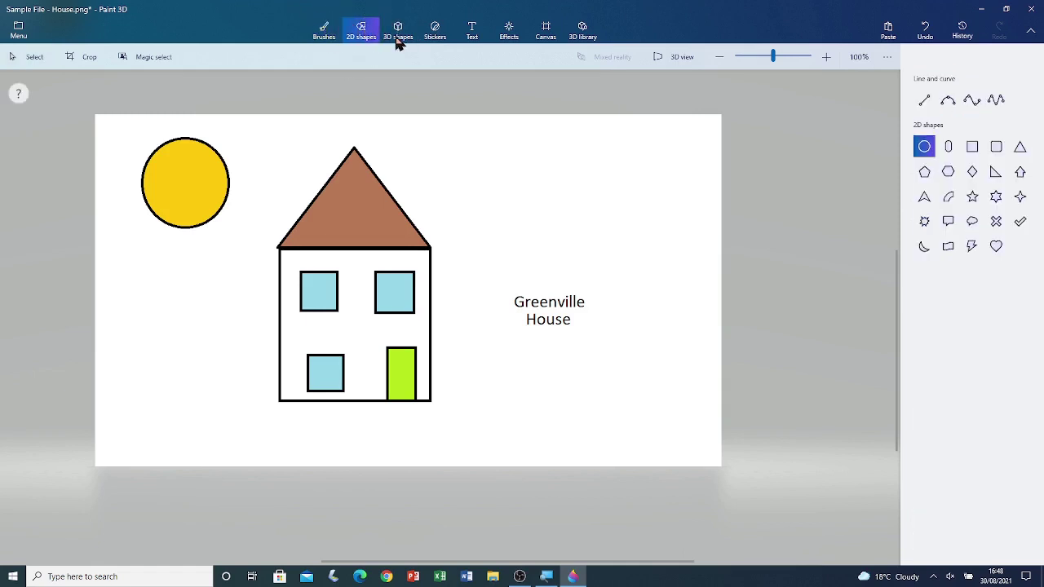
click(972, 147)
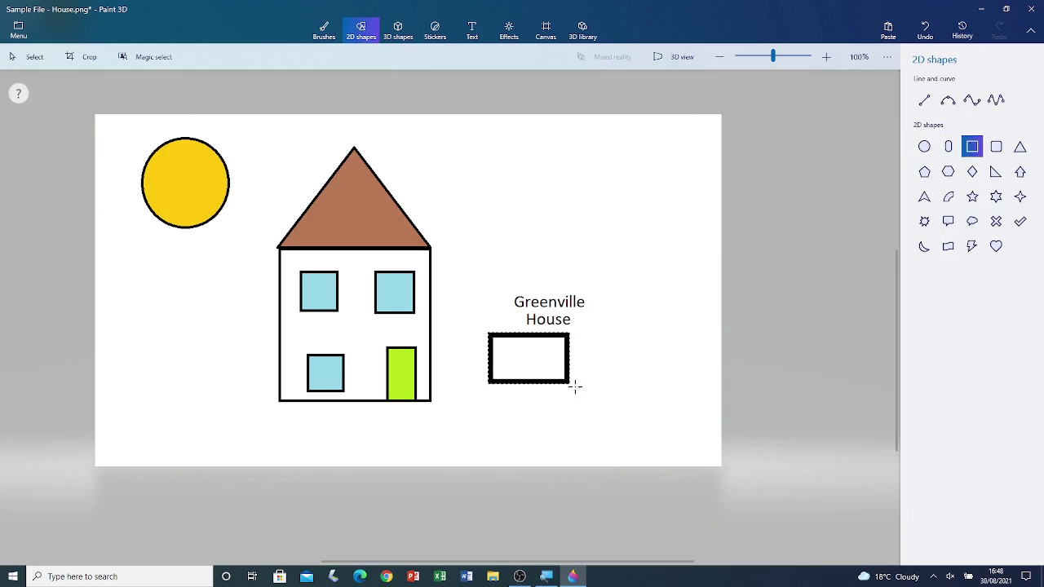
drag(575, 387, 594, 389)
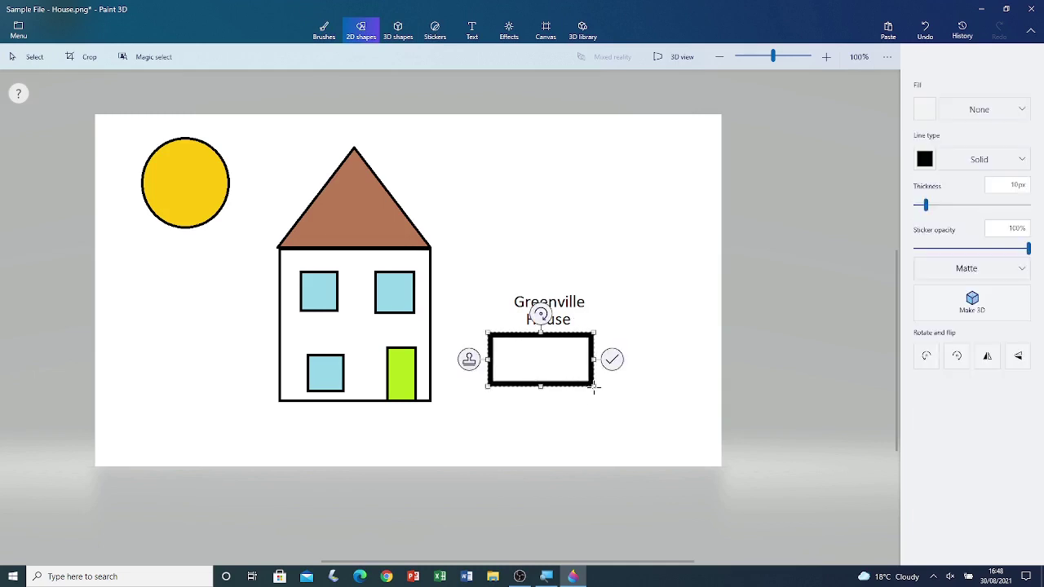
click(990, 117)
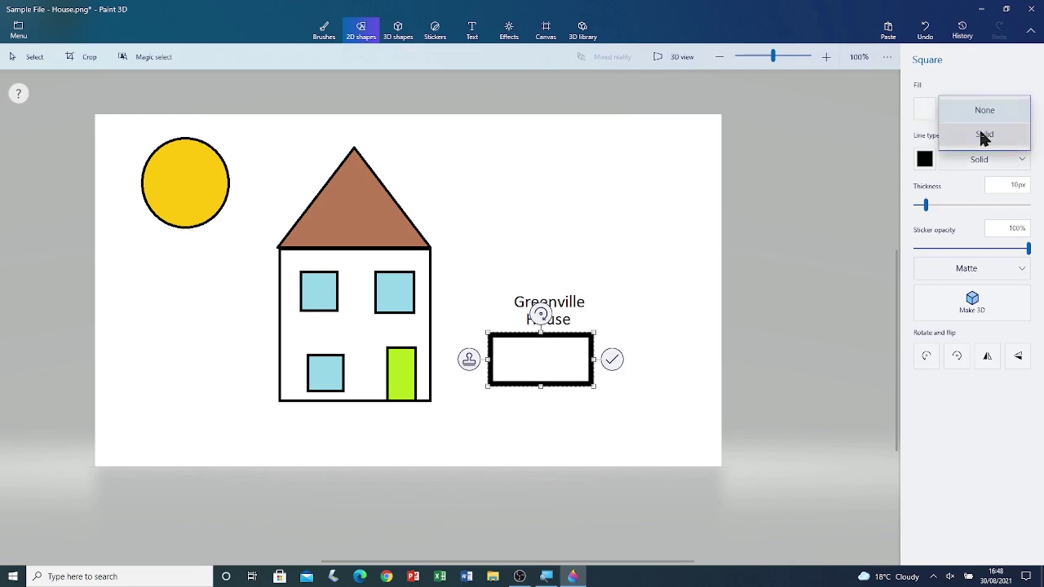
click(982, 137)
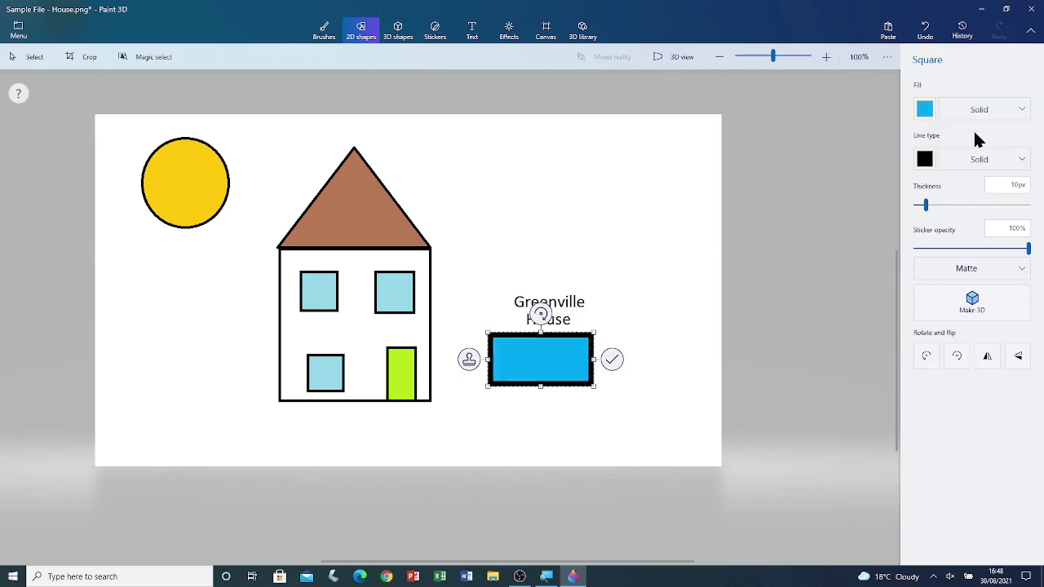
click(928, 112)
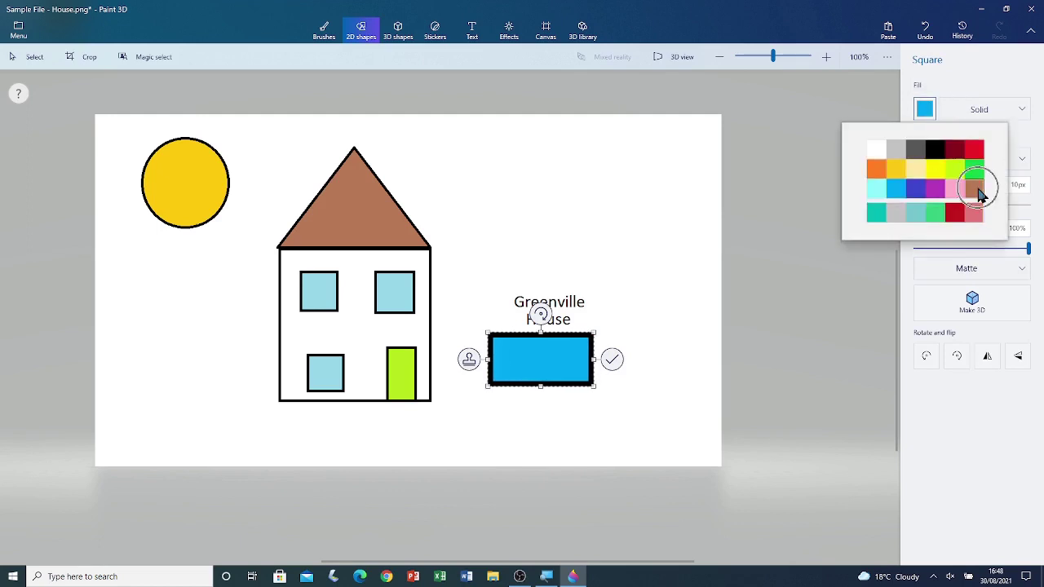
click(977, 191)
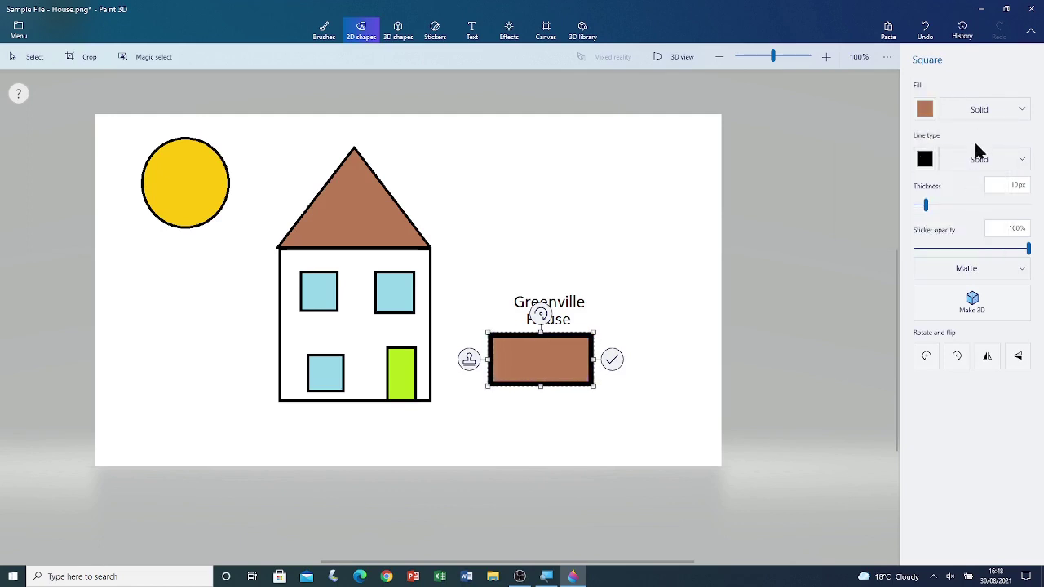
click(981, 163)
click(988, 140)
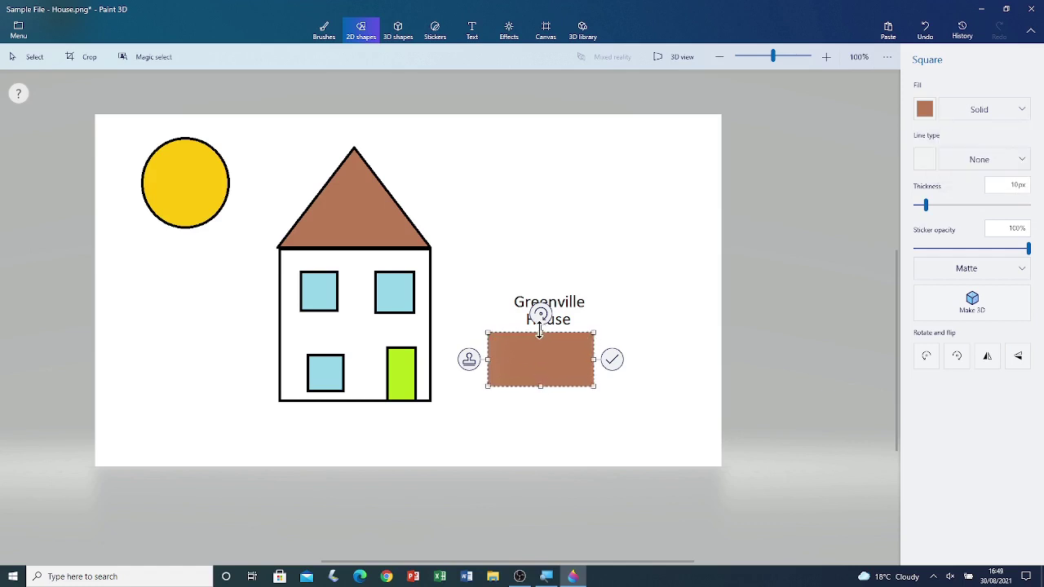
Make the brown rectangle slightly shorter and narrower, then commit it
drag(540, 331, 540, 336)
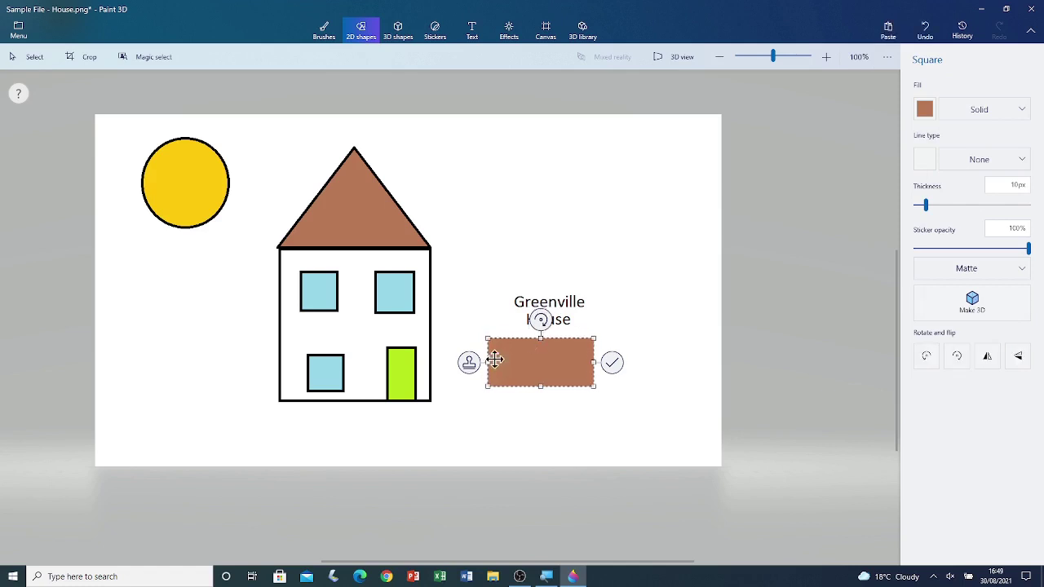
drag(488, 363, 509, 364)
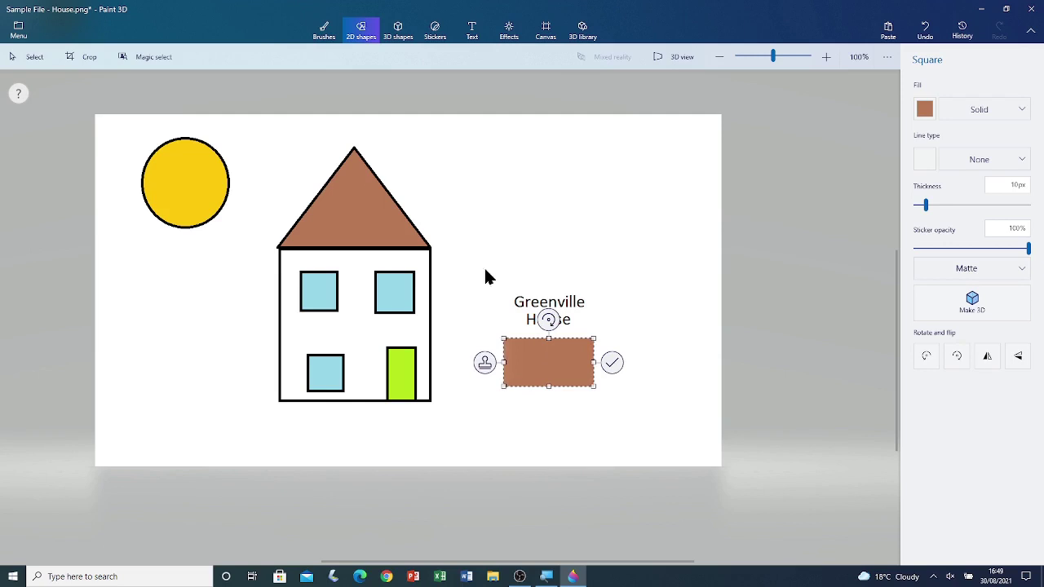
click(639, 402)
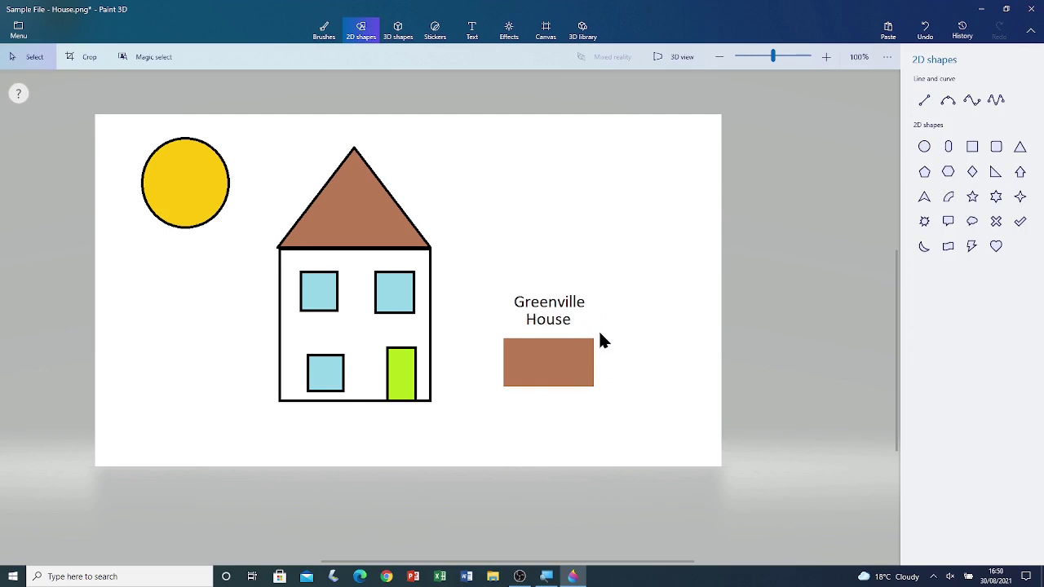
Select the Greenville House text area and delete it
drag(507, 287, 593, 341)
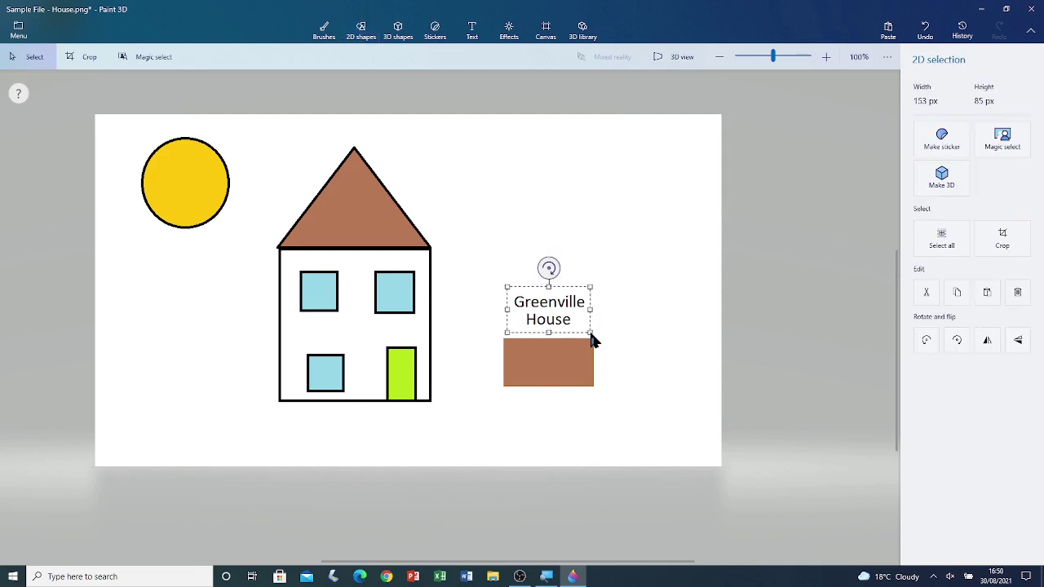
right_click(552, 310)
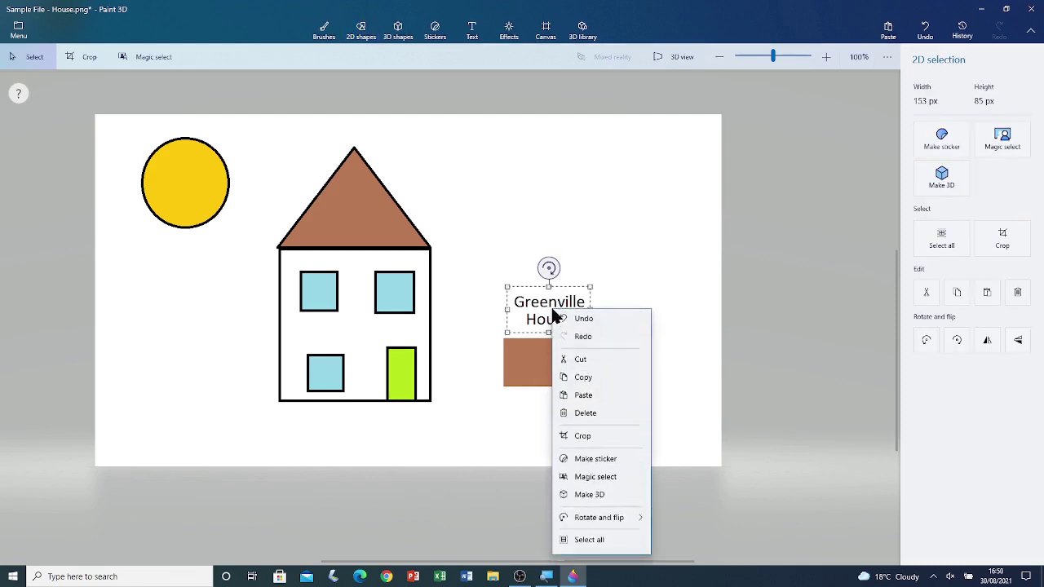
click(608, 418)
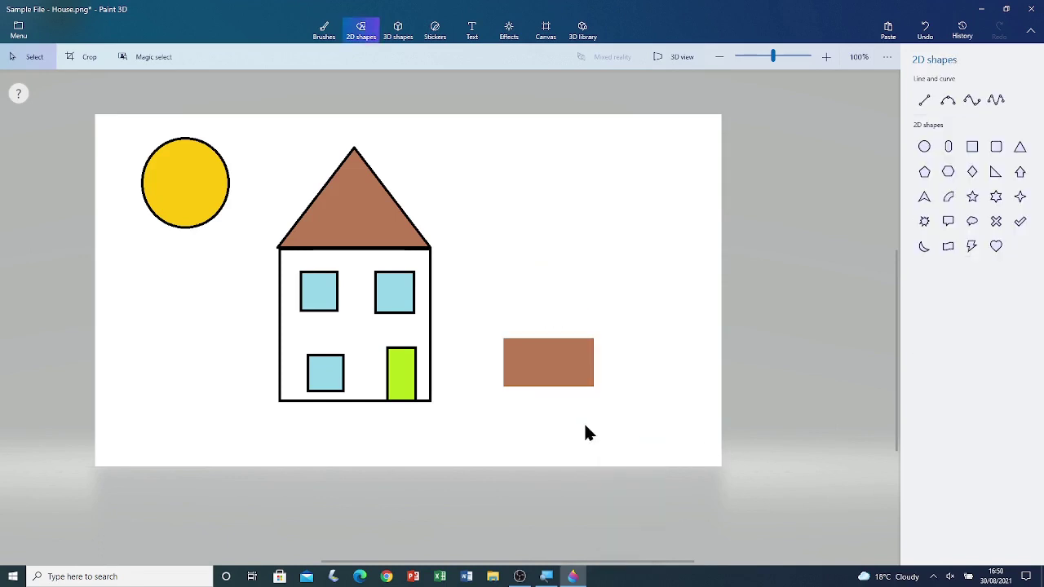
Set 2D text to Segoe UI Historic, size 22, bold and centre-aligned
click(471, 31)
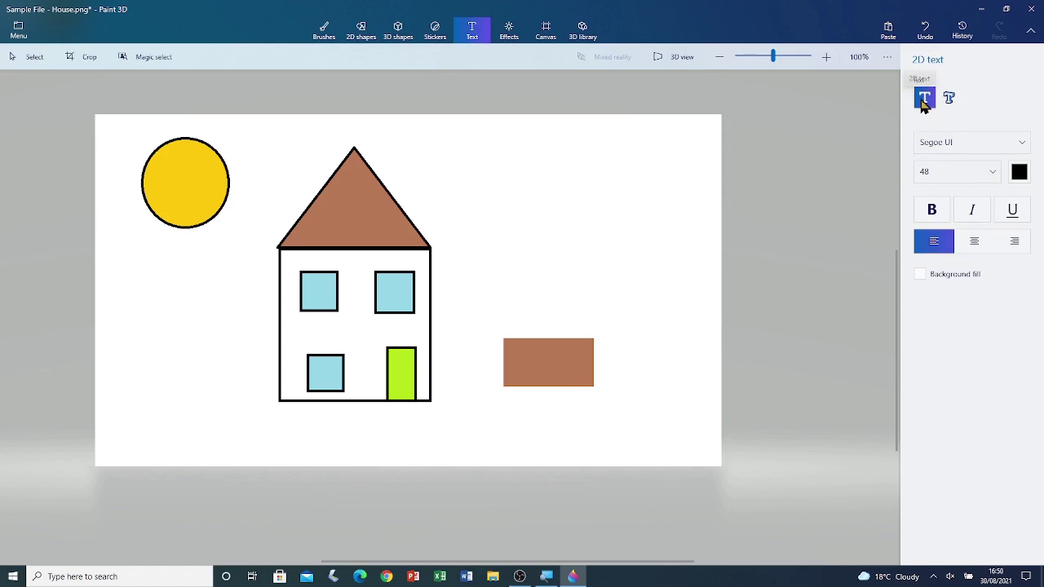
click(966, 143)
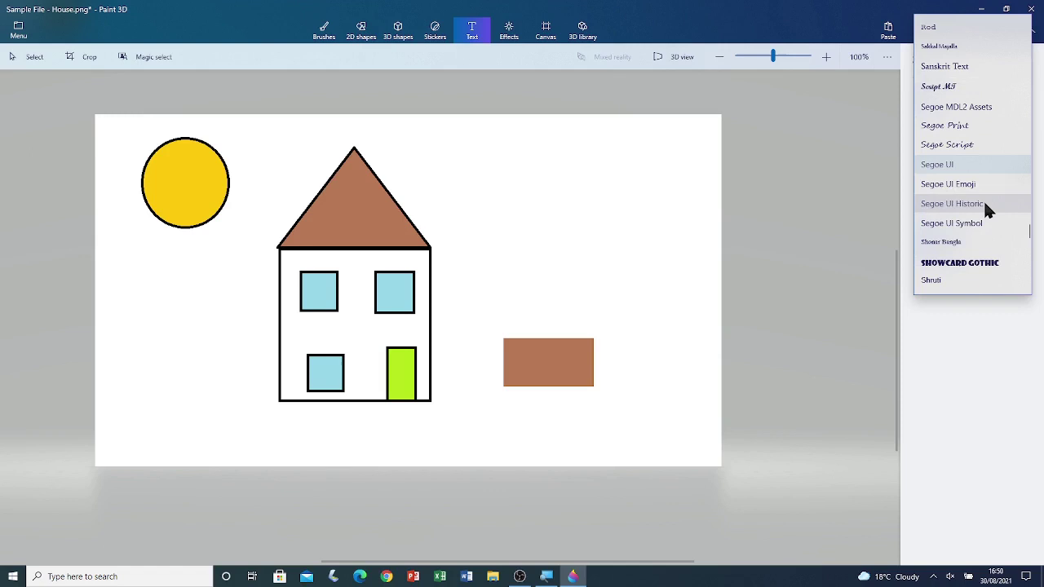
click(985, 204)
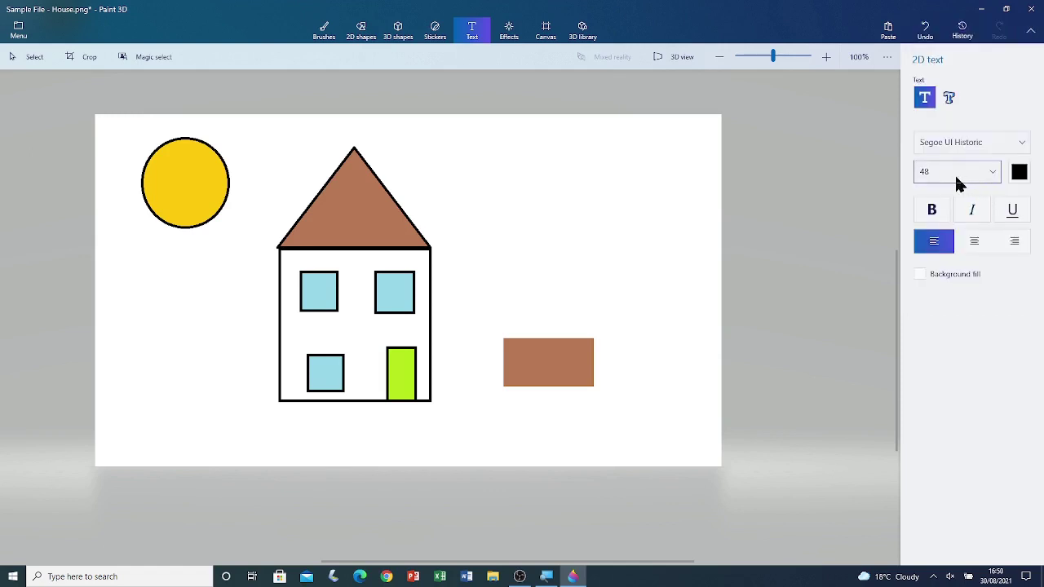
click(953, 173)
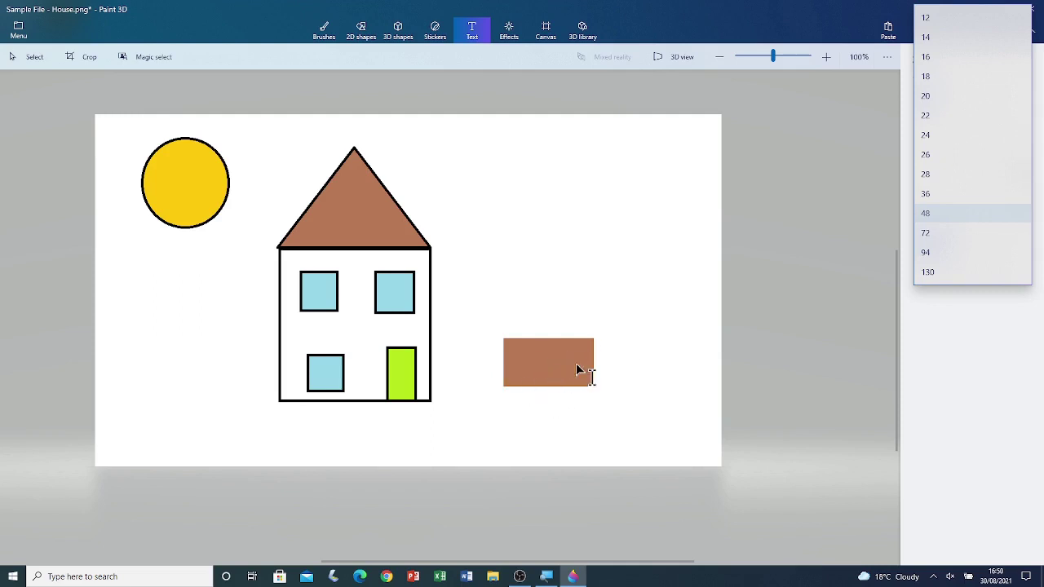
click(965, 116)
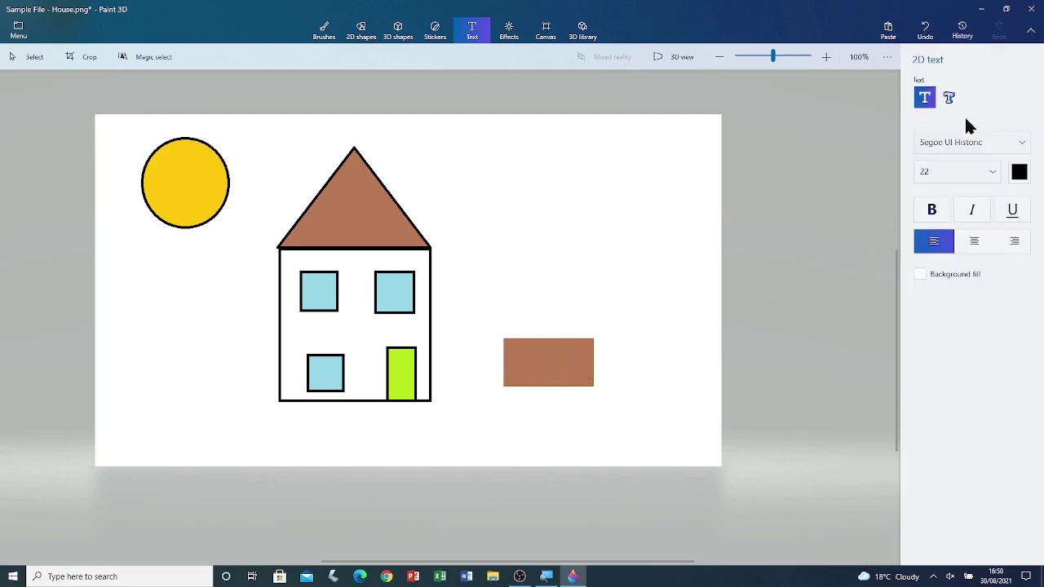
click(934, 210)
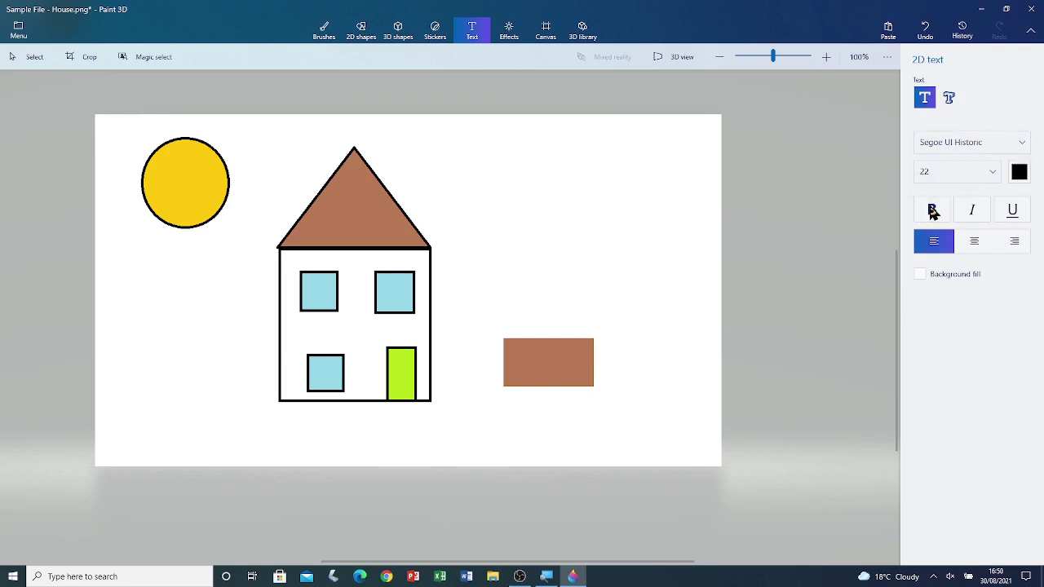
click(974, 242)
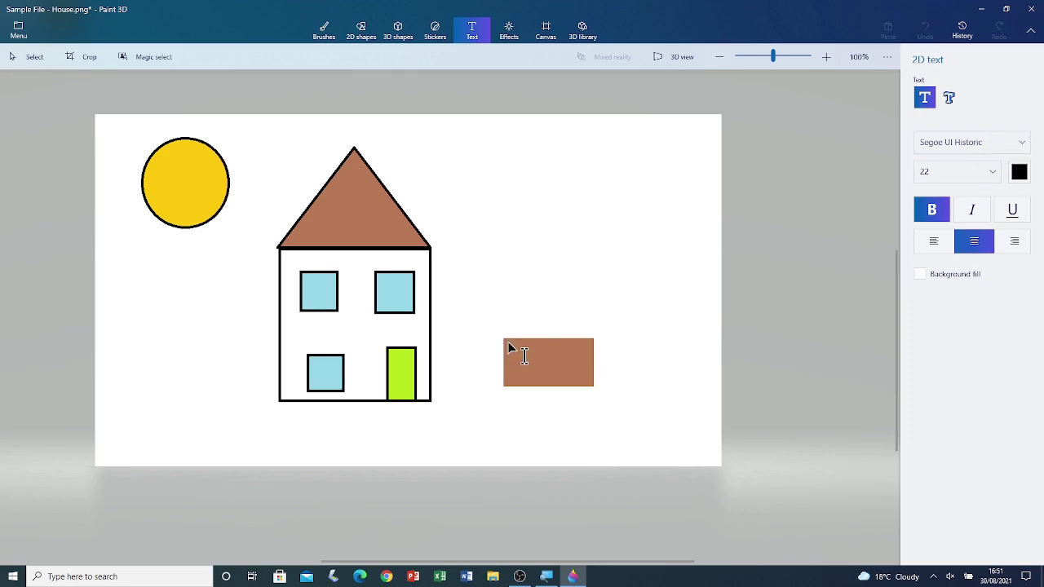
Type 'Greenville' and 'House' on two lines in a text box centred on the brown board
drag(509, 342, 536, 360)
drag(591, 385, 589, 385)
drag(589, 385, 589, 386)
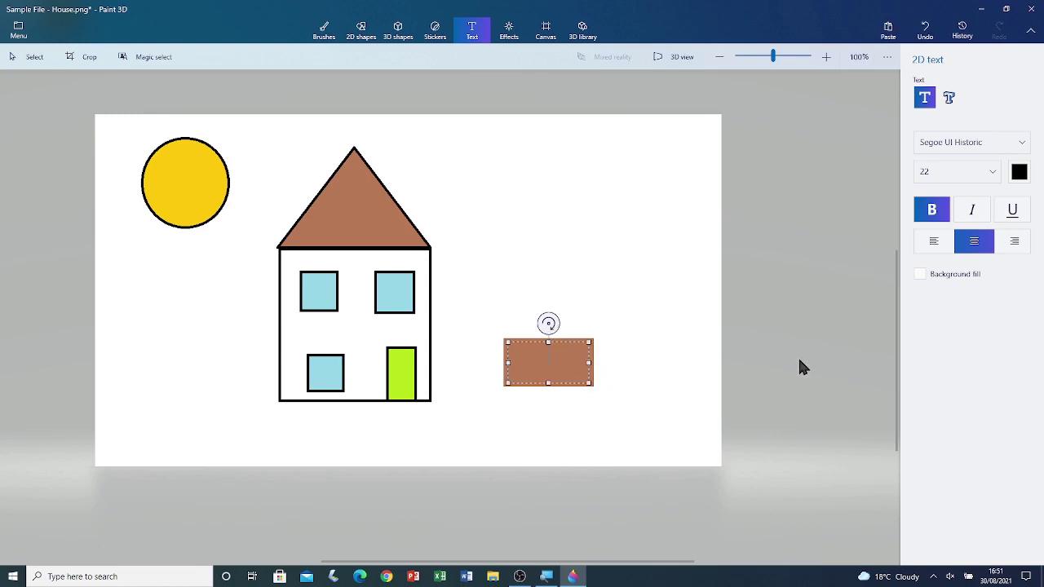
text(Greenville)
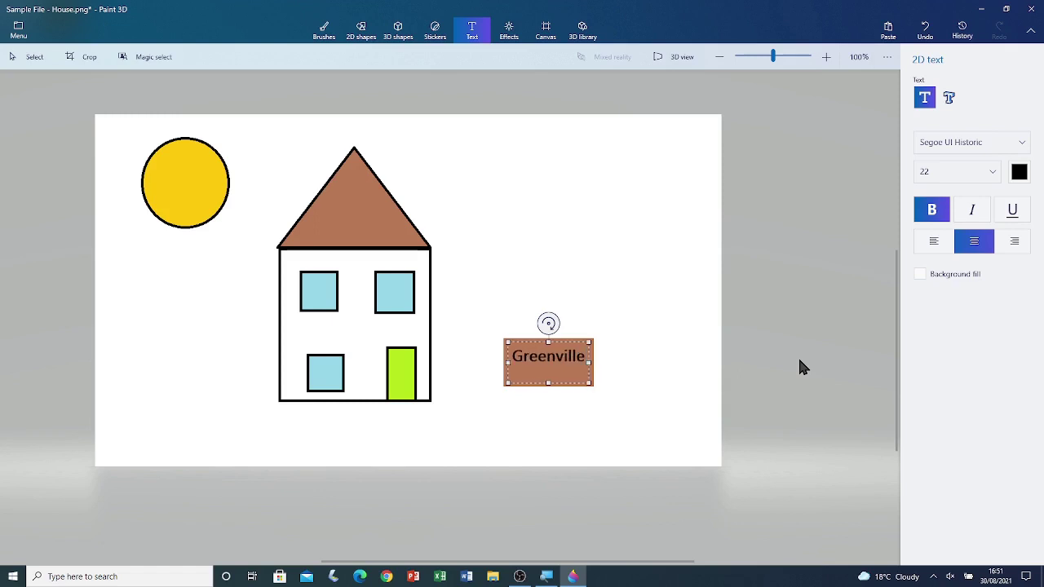
key(Return)
text(House)
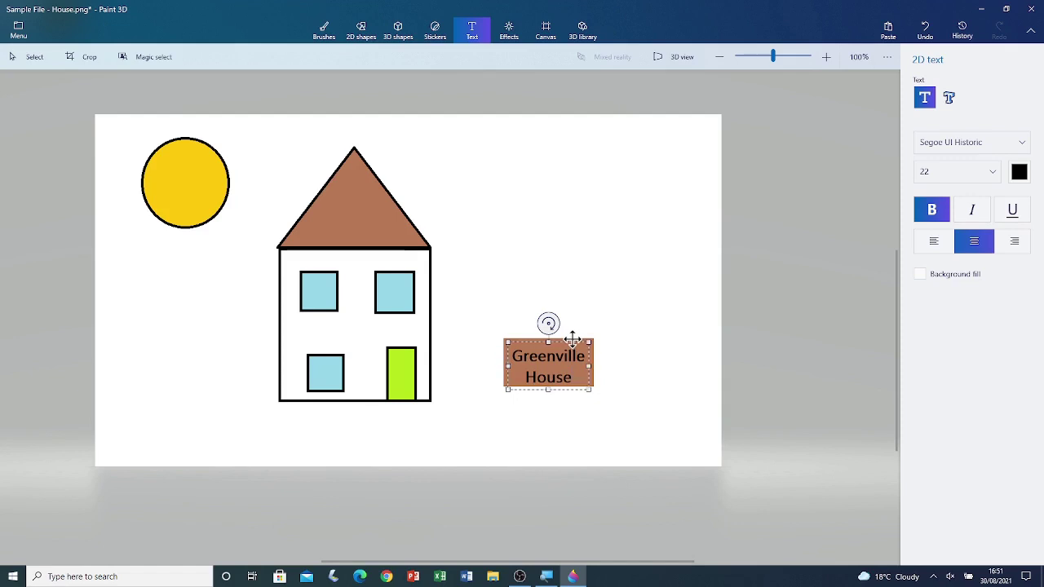
drag(573, 338, 573, 334)
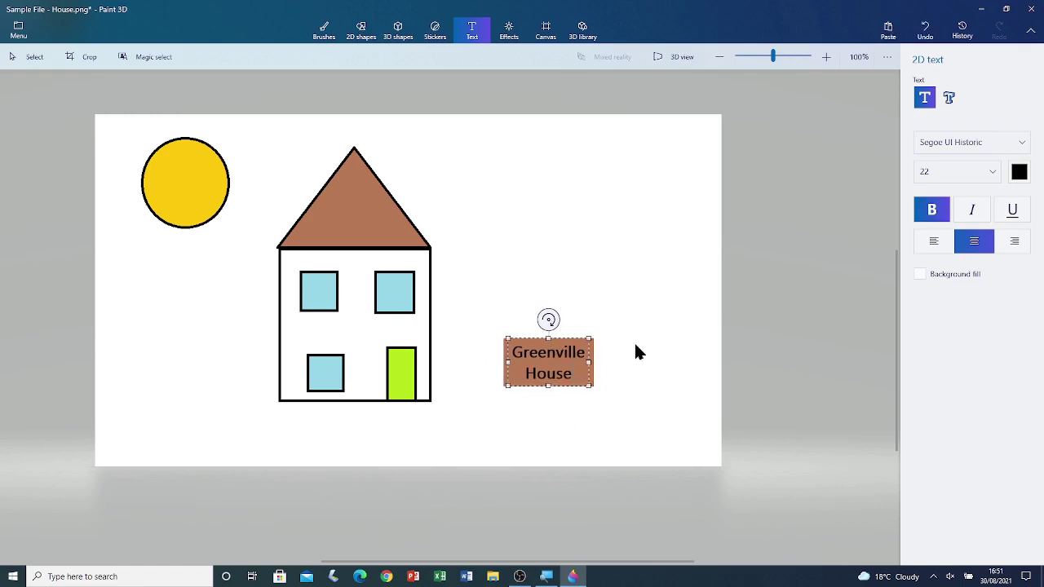
click(473, 320)
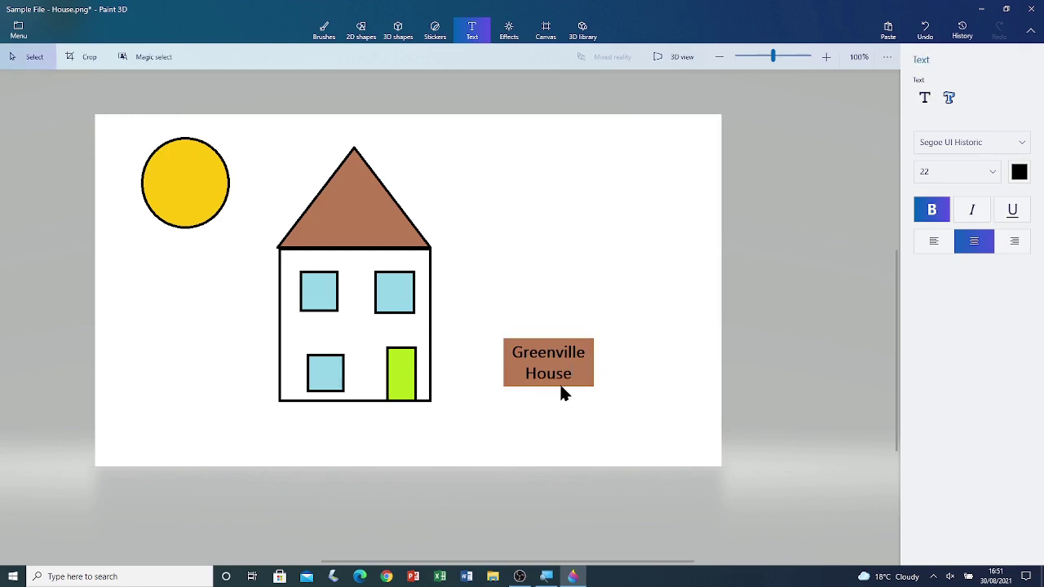
Draw a thin brown rectangle post under the sign board and commit it
click(363, 32)
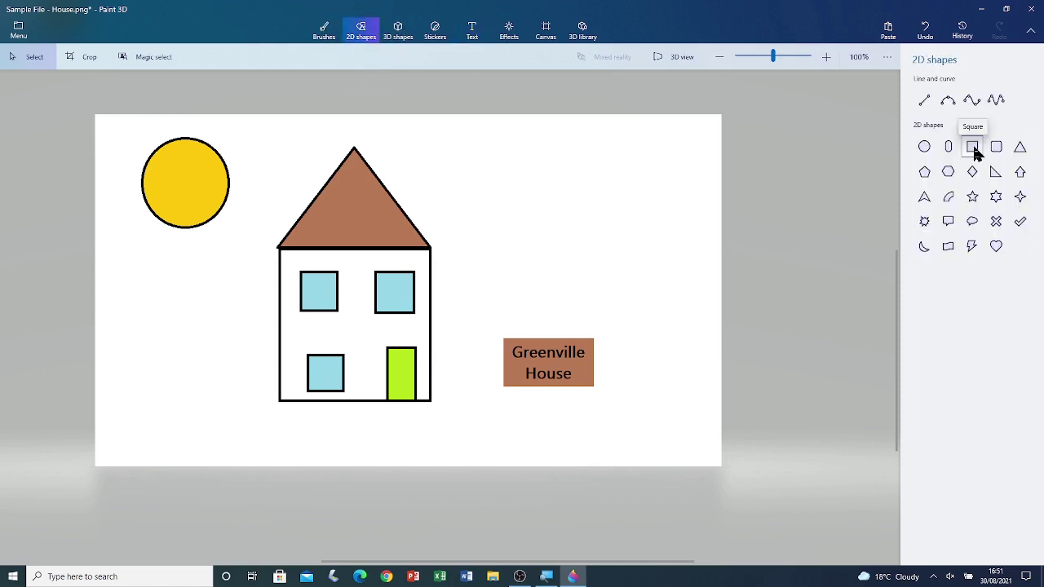
click(973, 149)
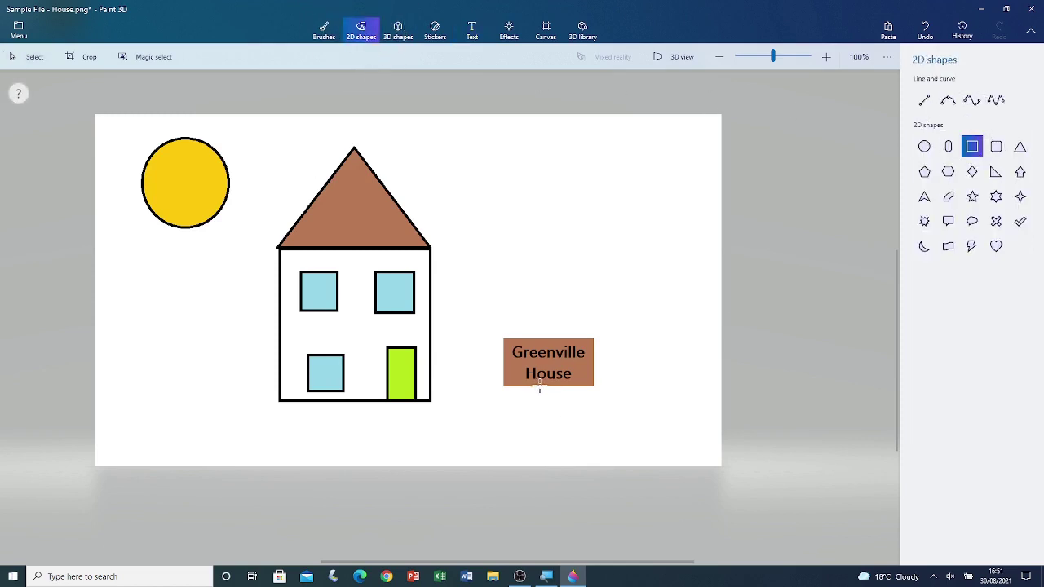
drag(544, 394, 552, 451)
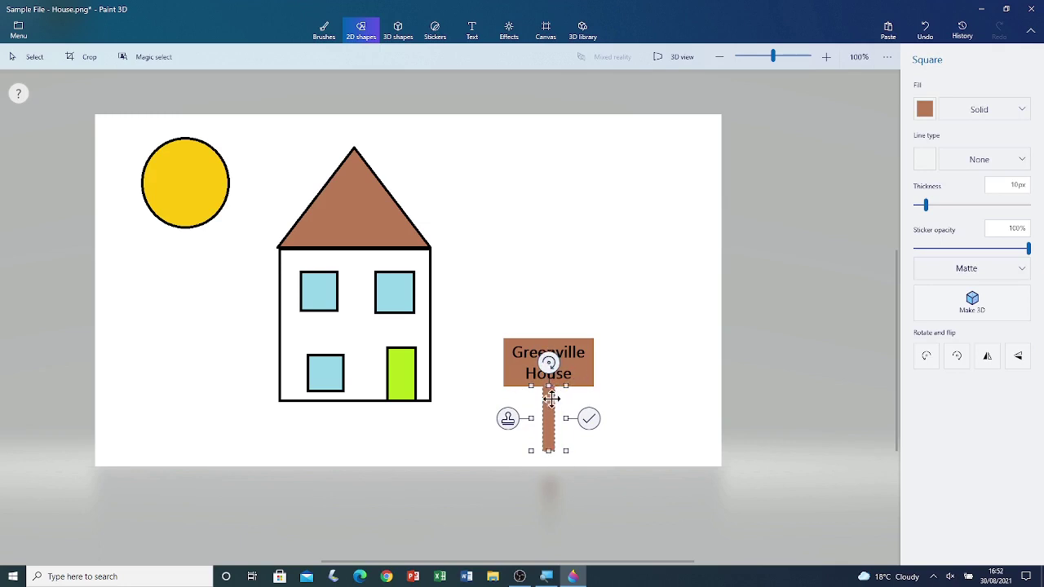
click(589, 418)
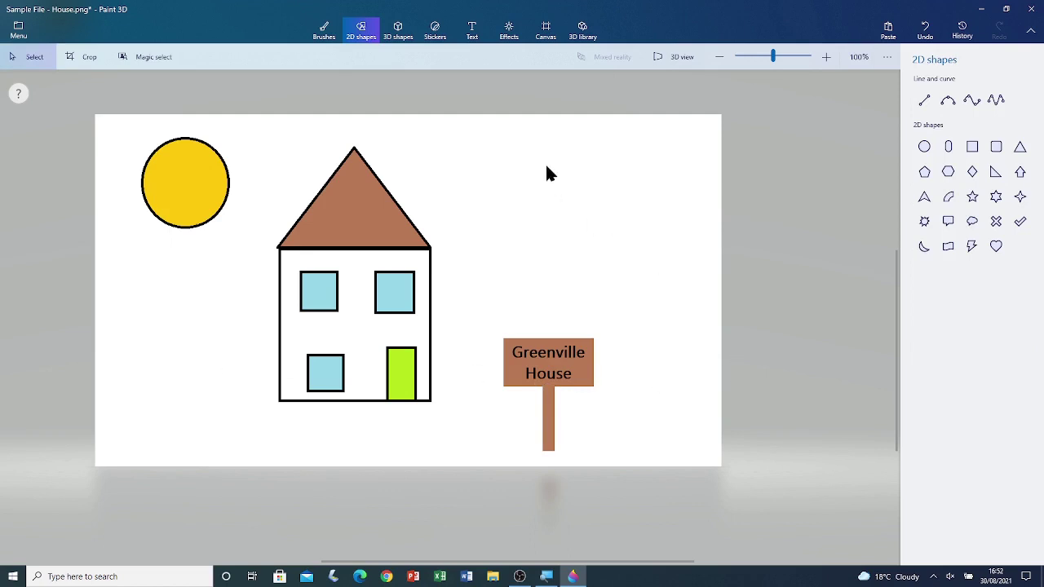
Draw a wavy light blue marker line left and right of the house
click(327, 37)
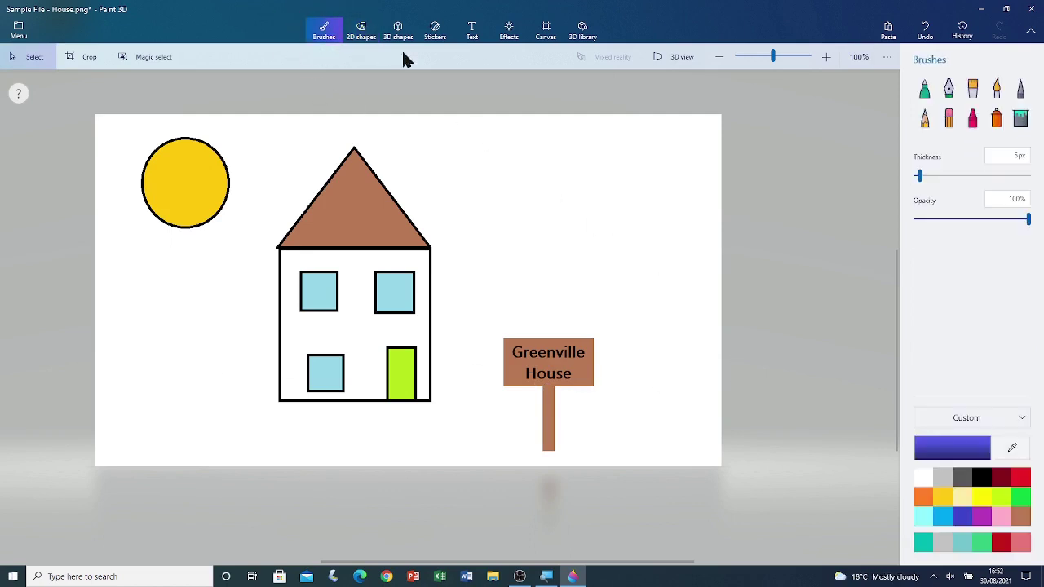
click(927, 89)
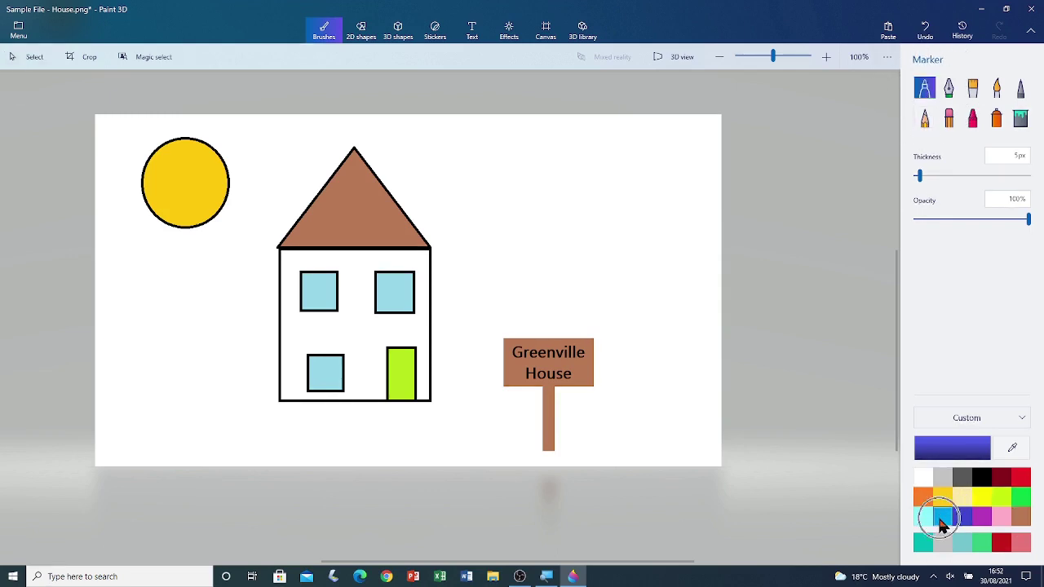
click(942, 518)
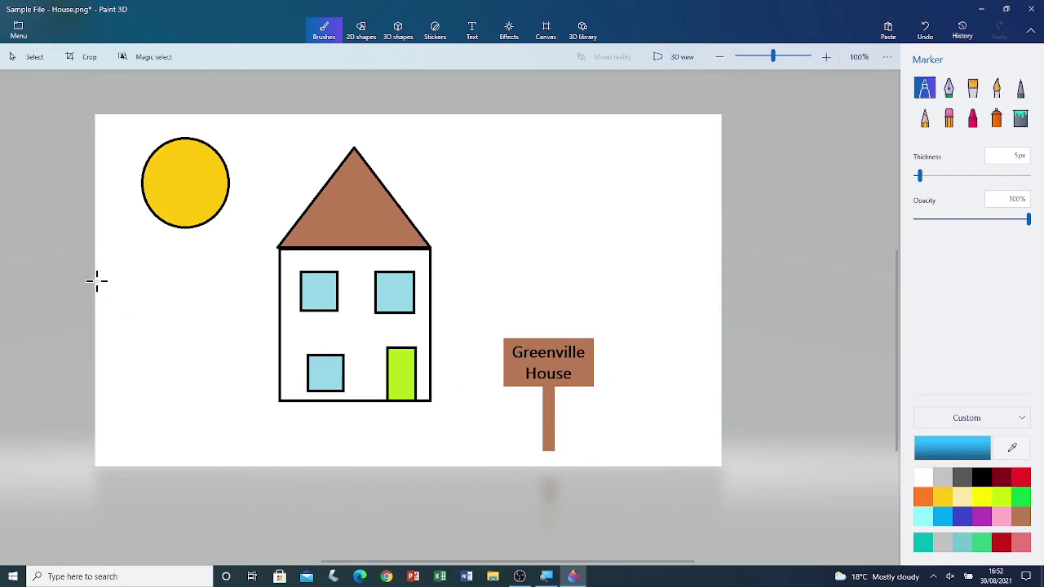
drag(93, 279, 280, 289)
mouse_move(432, 296)
mouse_down()
mouse_move(504, 276)
mouse_move(621, 274)
mouse_move(665, 256)
mouse_move(719, 264)
mouse_up()
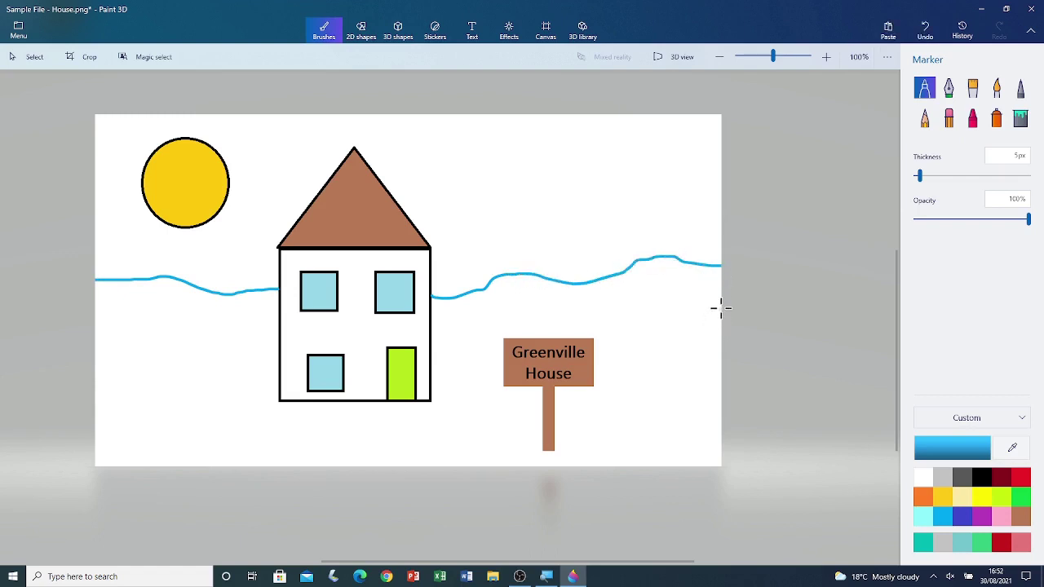
Fill the sky above the wavy horizon blue and the ground below bright green
click(1020, 119)
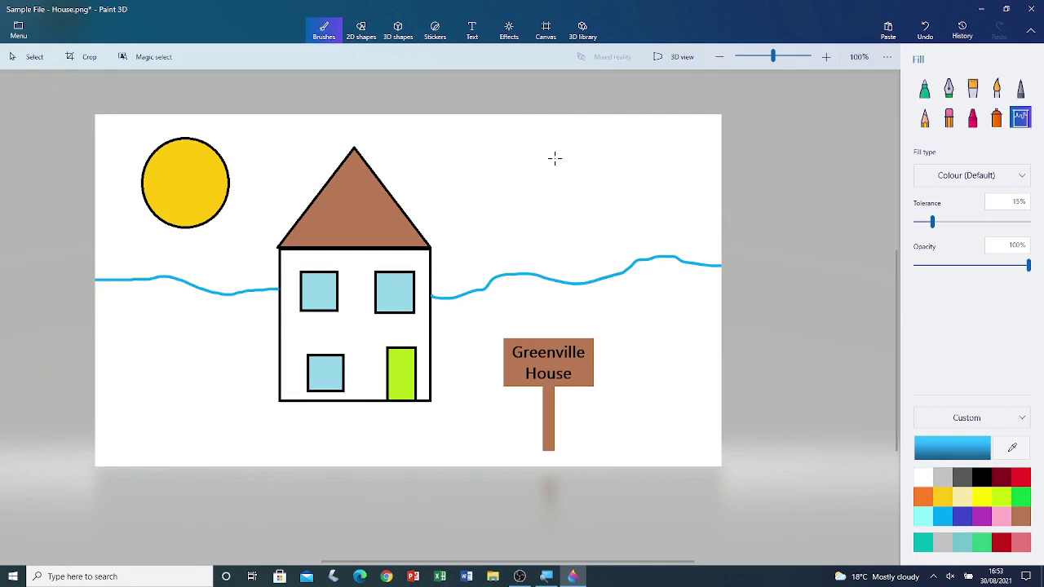
click(644, 193)
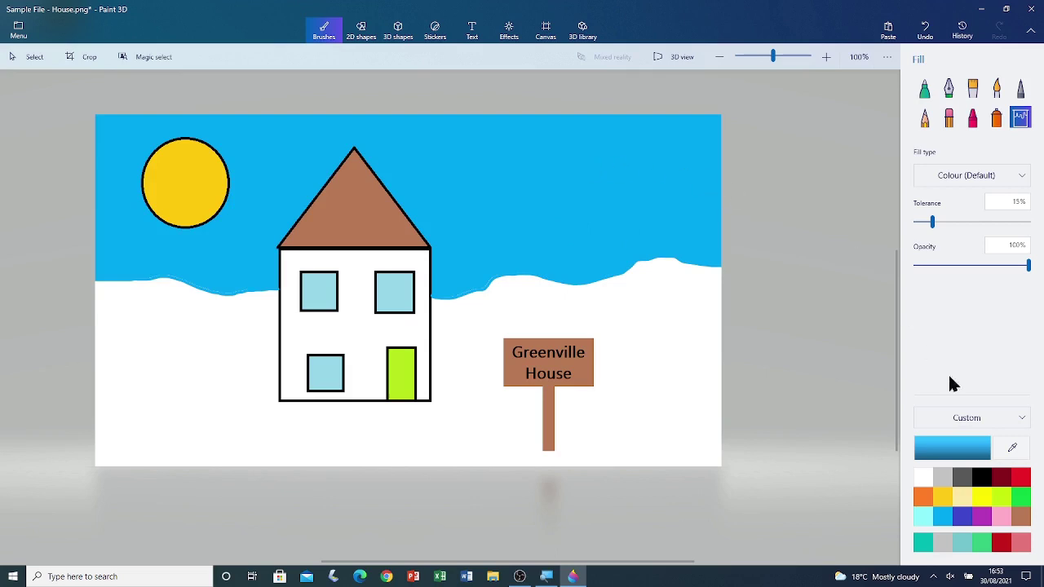
click(1021, 497)
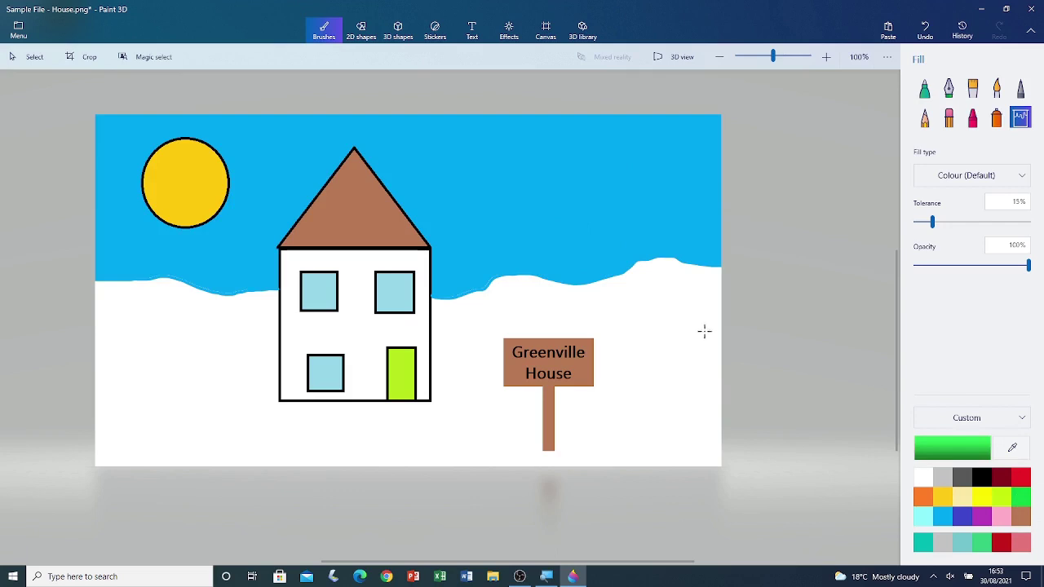
click(154, 342)
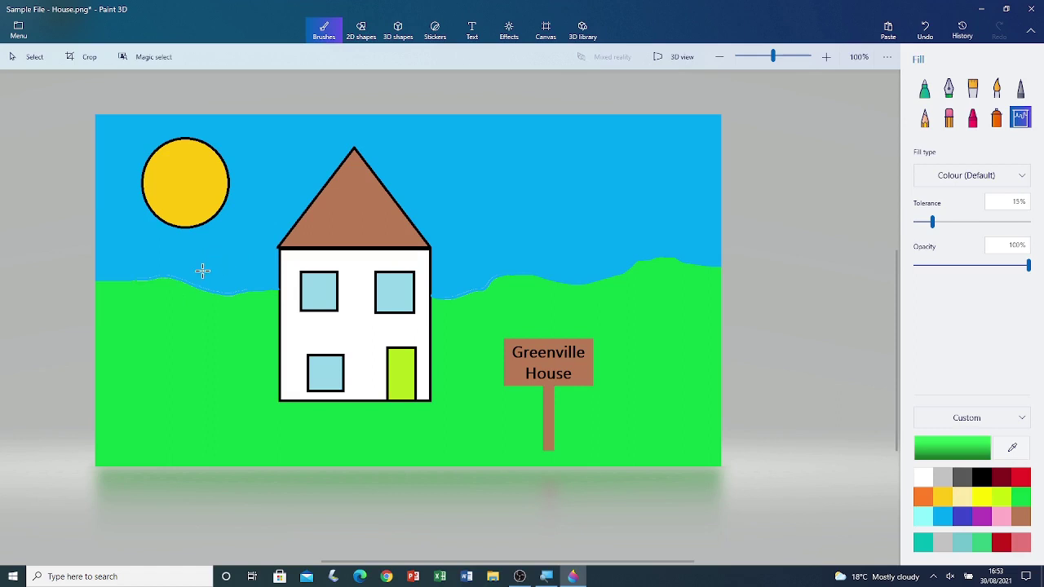
Spray five soft white clouds across the blue sky around the house and sun
click(998, 119)
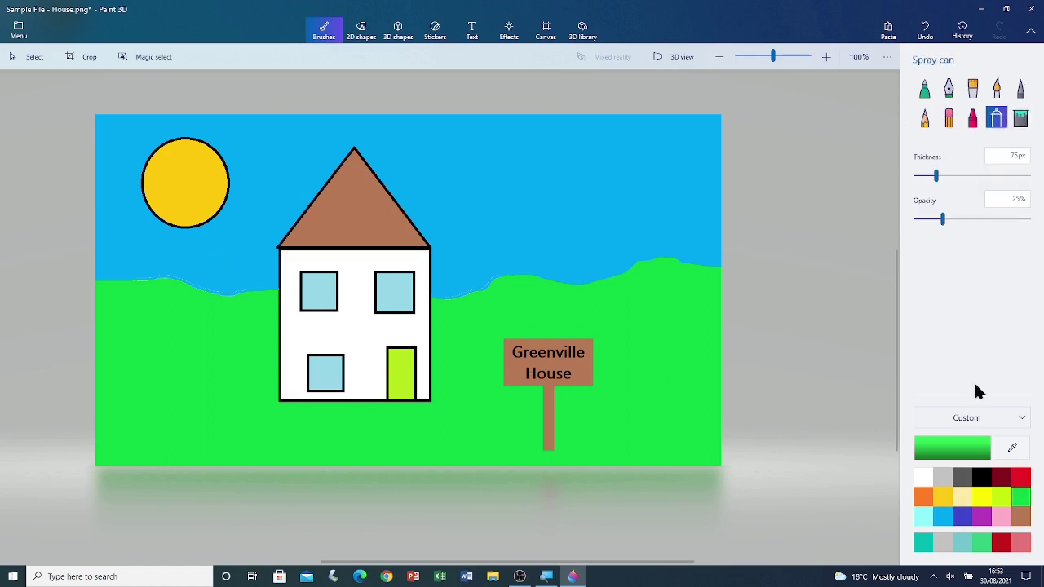
click(924, 480)
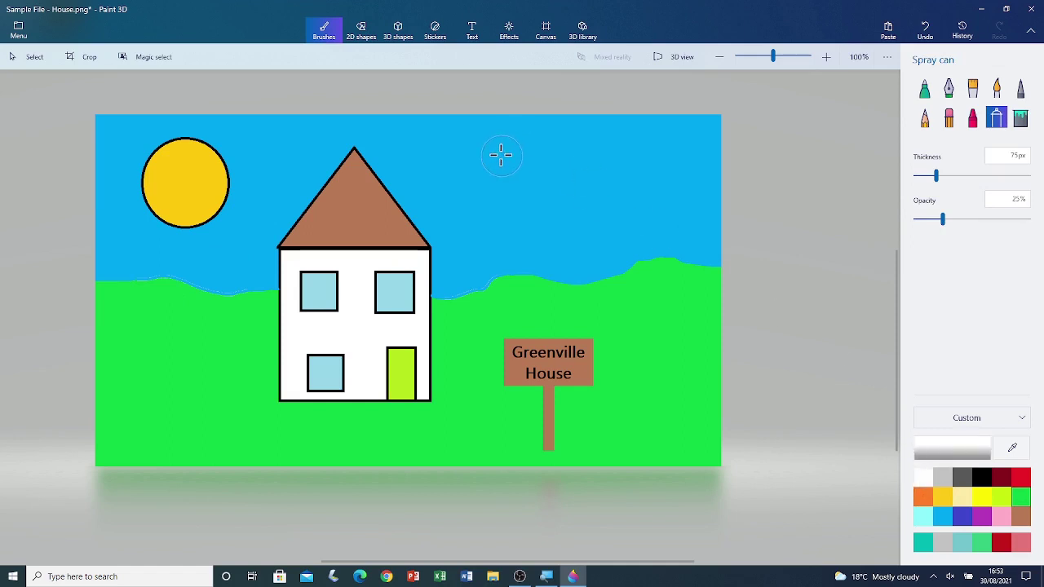
mouse_move(507, 148)
mouse_down()
mouse_move(520, 147)
mouse_move(517, 161)
mouse_move(496, 158)
mouse_move(490, 173)
mouse_move(540, 166)
mouse_up()
mouse_move(708, 159)
mouse_down()
mouse_move(674, 176)
mouse_move(687, 188)
mouse_move(712, 183)
mouse_move(688, 170)
mouse_up()
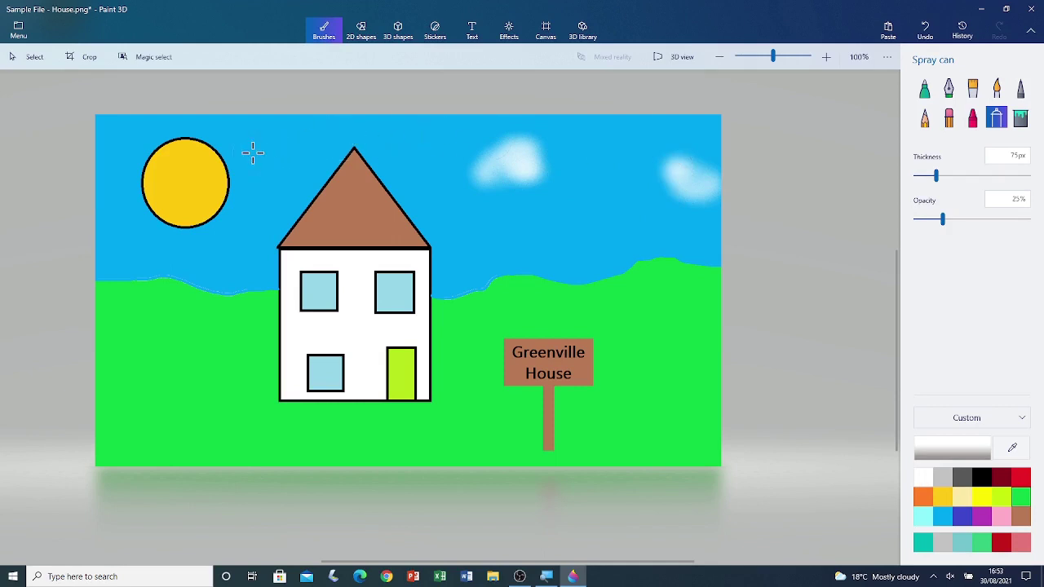
mouse_move(253, 152)
mouse_down()
mouse_move(276, 138)
mouse_move(298, 160)
mouse_move(271, 149)
mouse_move(245, 157)
mouse_move(281, 163)
mouse_up()
mouse_move(108, 236)
mouse_down()
mouse_move(181, 242)
mouse_move(181, 257)
mouse_move(99, 251)
mouse_move(165, 248)
mouse_up()
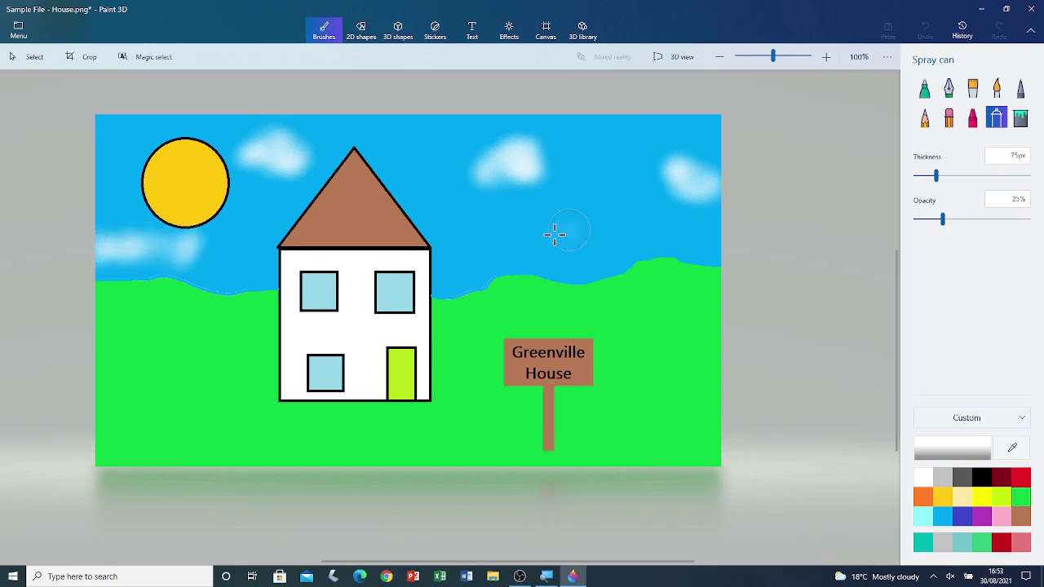
mouse_move(555, 235)
mouse_down()
mouse_move(529, 241)
mouse_move(576, 242)
mouse_move(640, 186)
mouse_move(600, 162)
mouse_move(609, 157)
mouse_move(639, 204)
mouse_up()
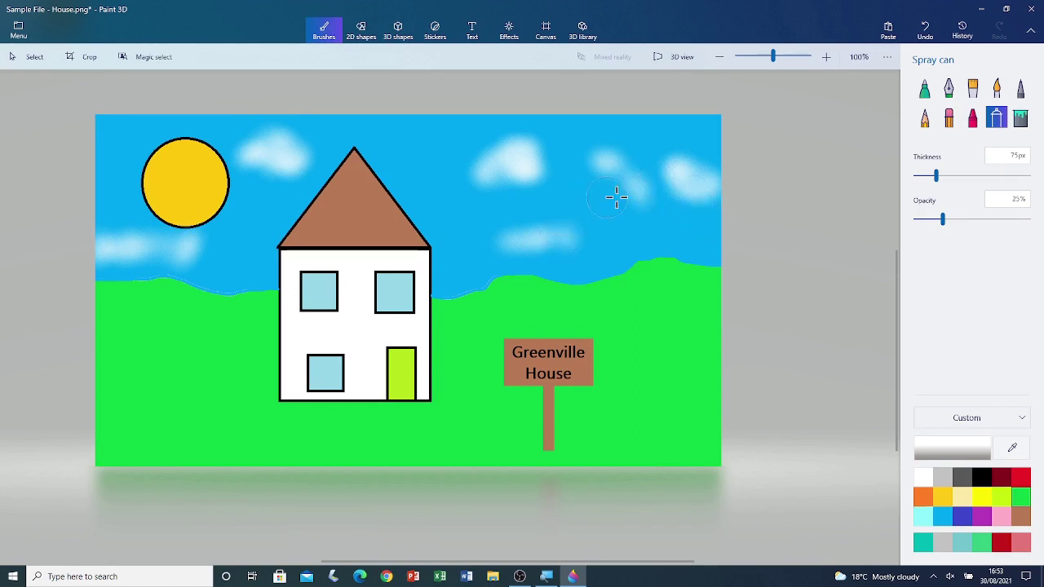
Save the finished picture as Sample File - House.png
click(32, 63)
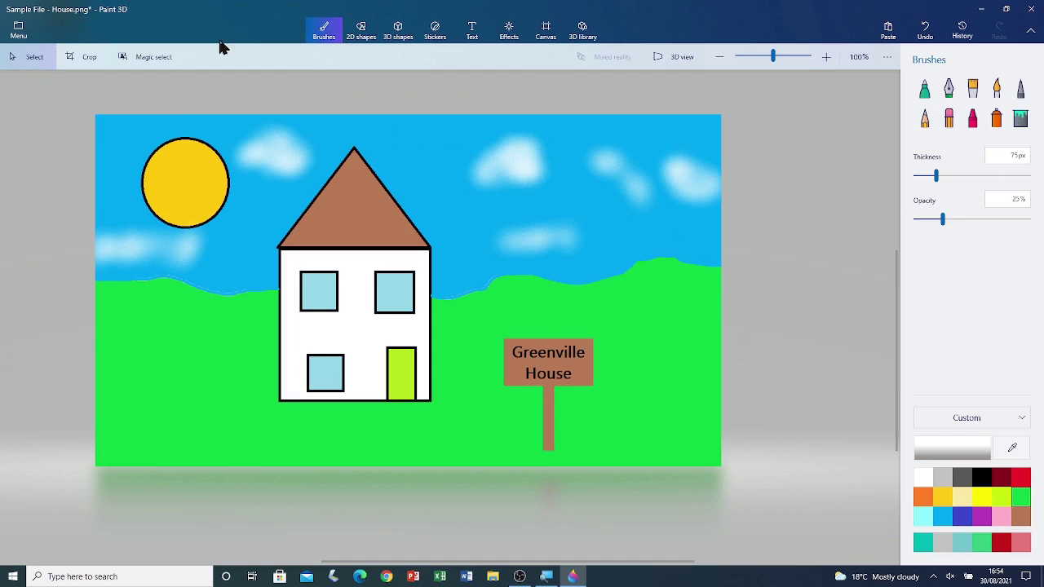
click(19, 31)
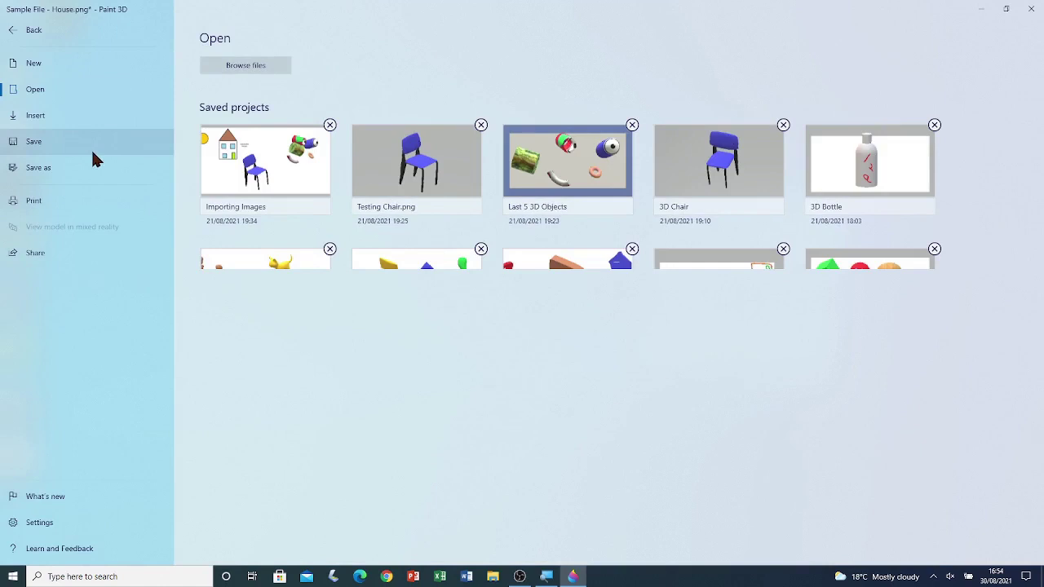
click(93, 159)
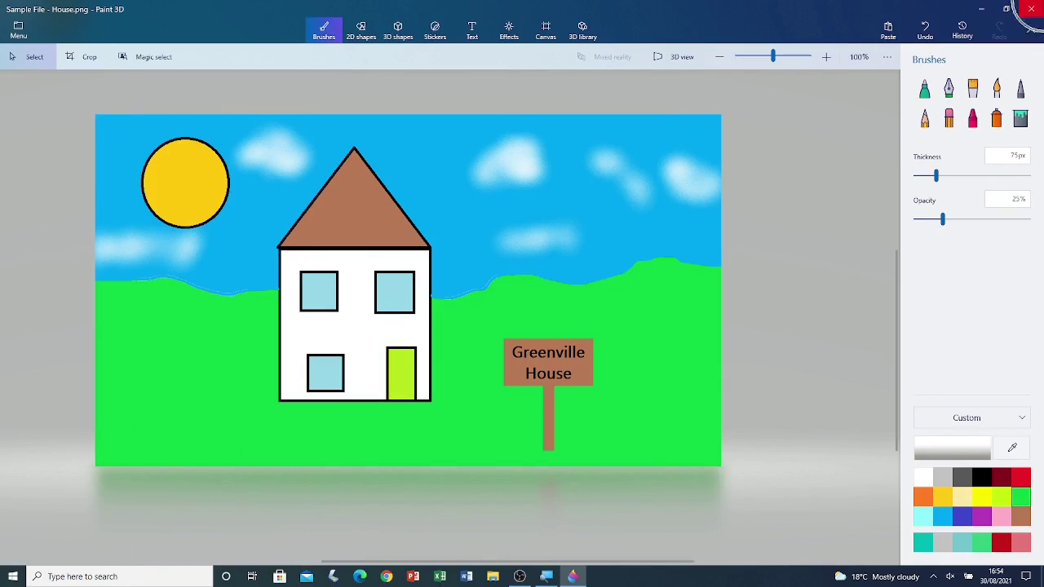
Close Paint 3D, then subscribe to the YouTube channel with All notifications
click(1031, 10)
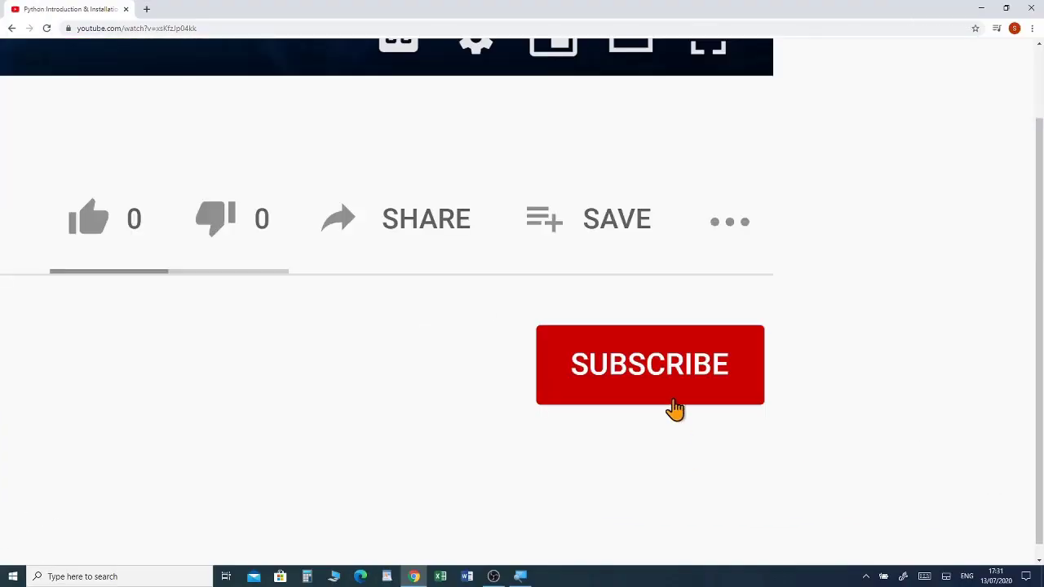
click(669, 395)
click(728, 377)
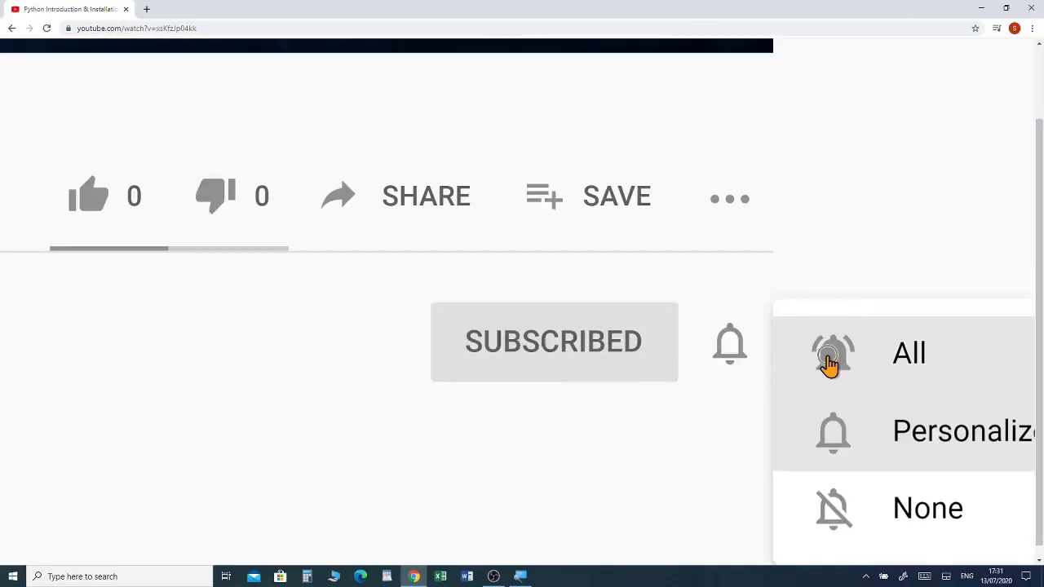